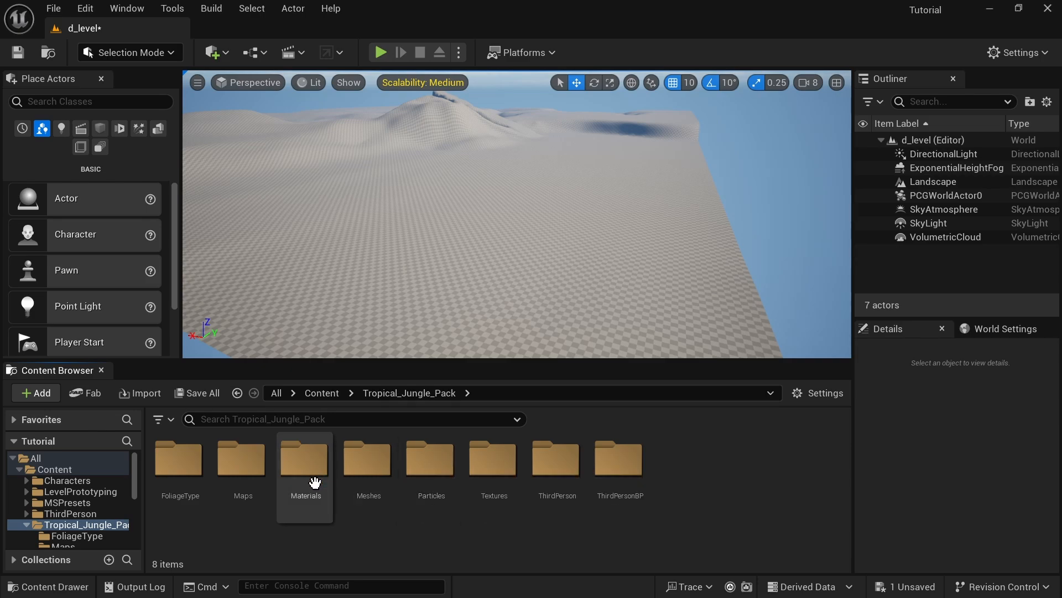
# Browse the tree meshes in the Tropical_Jungle_Pack Meshes > Trees folder and return to the pack's root folder.
pyautogui.doubleClick(365, 456)
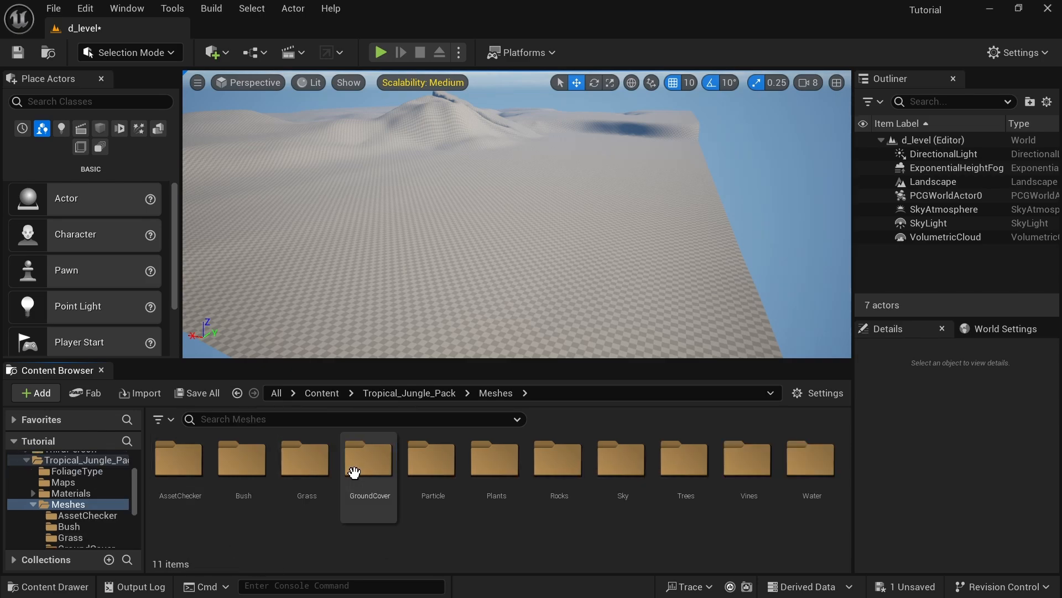
pyautogui.doubleClick(684, 460)
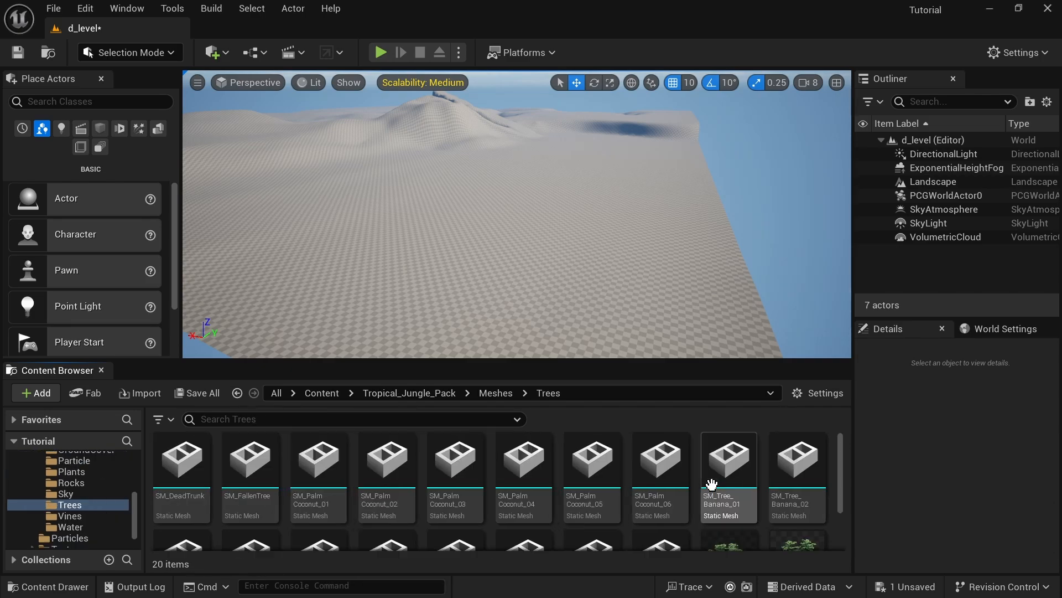
pyautogui.scroll(-2, 719, 498)
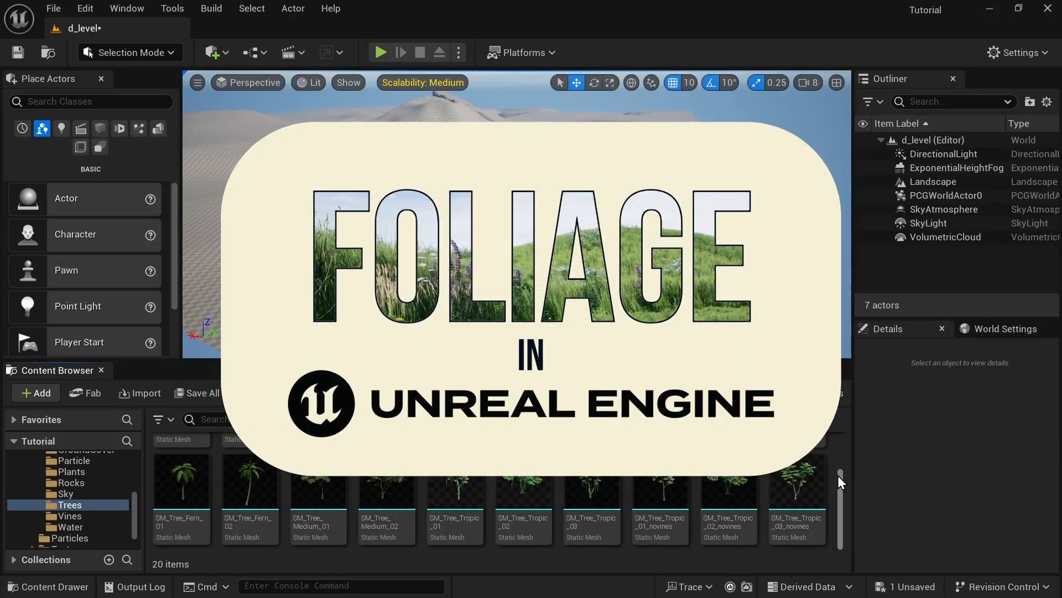
pyautogui.scroll(2, 838, 474)
pyautogui.scroll(-2, 838, 475)
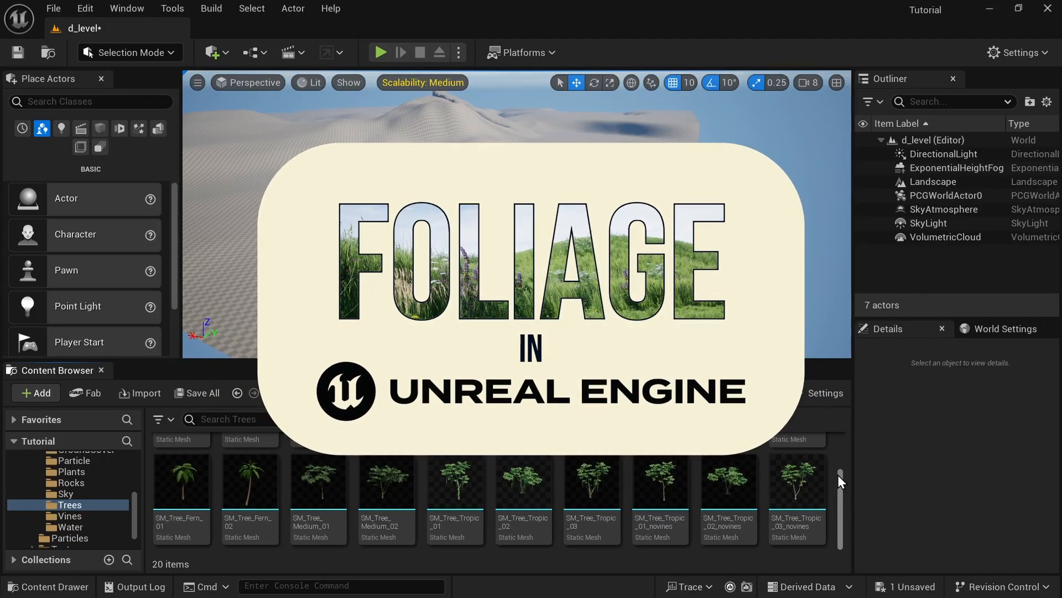
pyautogui.moveTo(725, 278); pyautogui.dragTo(724, 277, button='right')
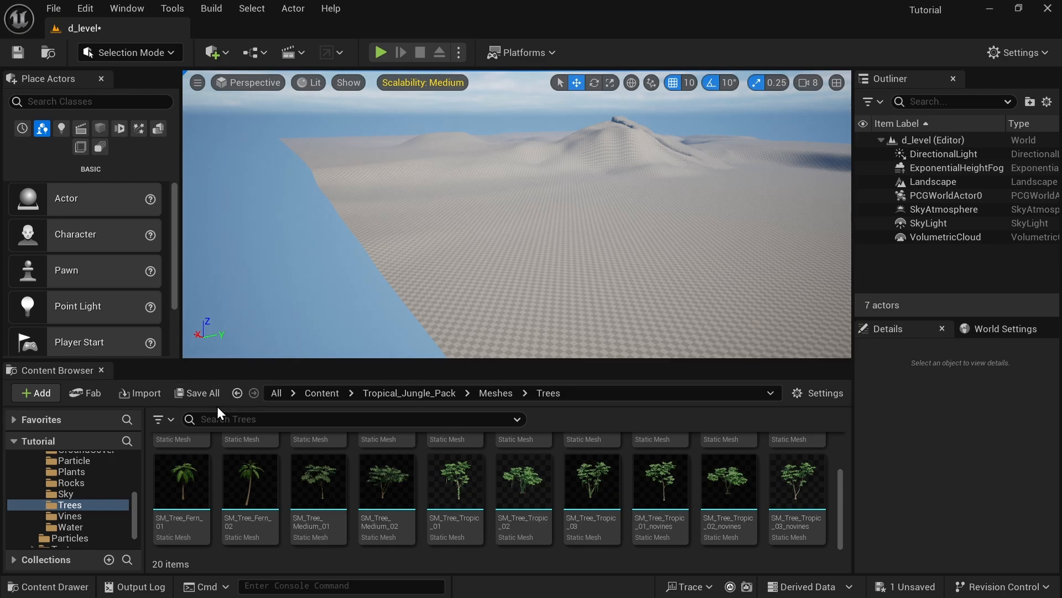
pyautogui.click(237, 393)
pyautogui.click(674, 484)
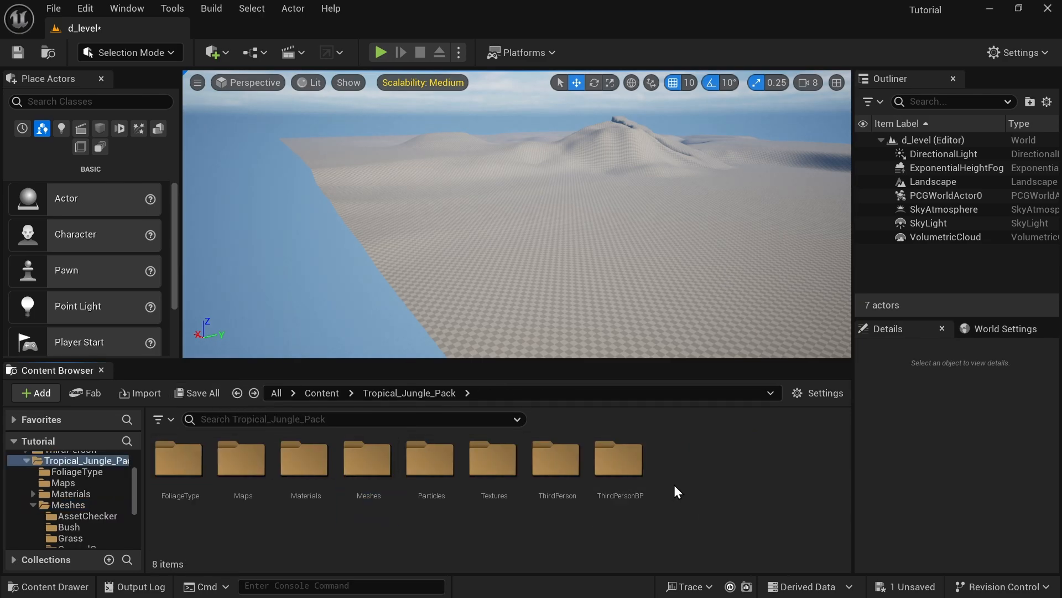
pyautogui.moveTo(495, 310); pyautogui.dragTo(485, 311, button='right')
# Search the project plugins for "pcg" to check the Procedural Content Generation Framework (PCG) plugin, and close the plugin list.
pyautogui.click(86, 9)
pyautogui.click(113, 247)
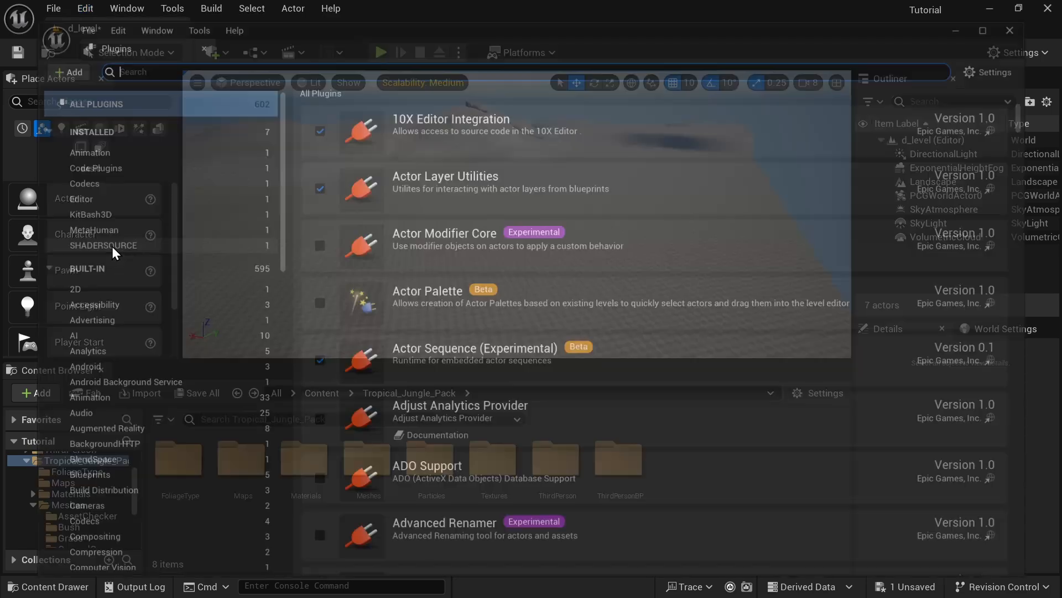
pyautogui.write('p')
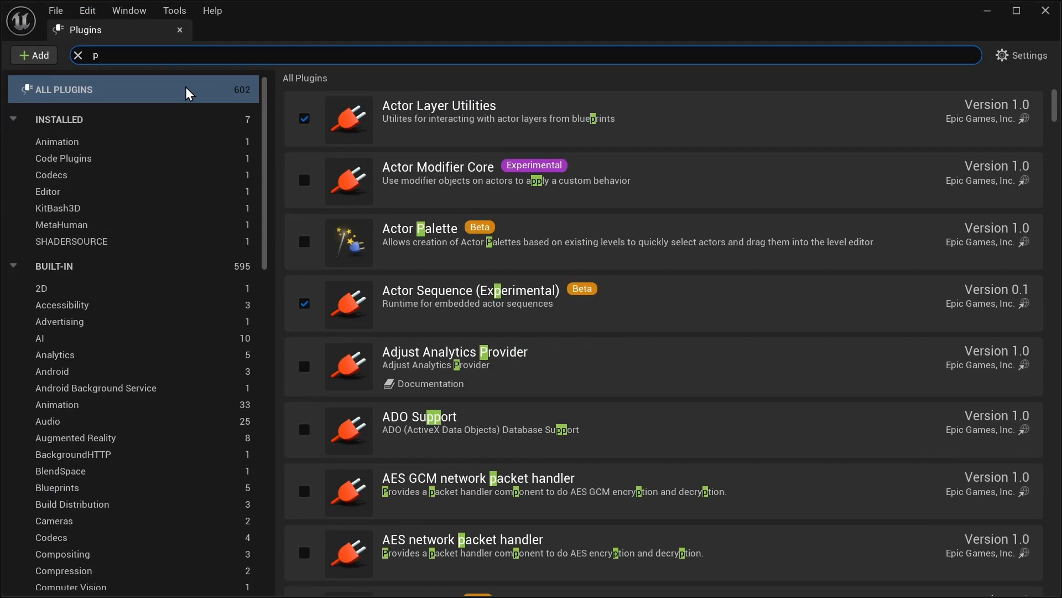
pyautogui.write('cg')
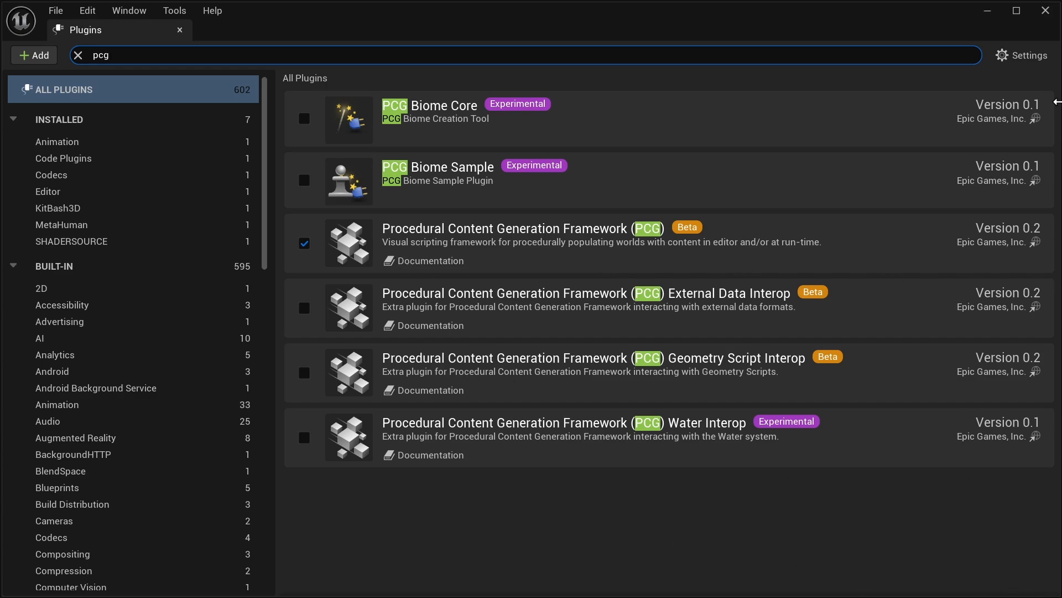
pyautogui.click(1049, 7)
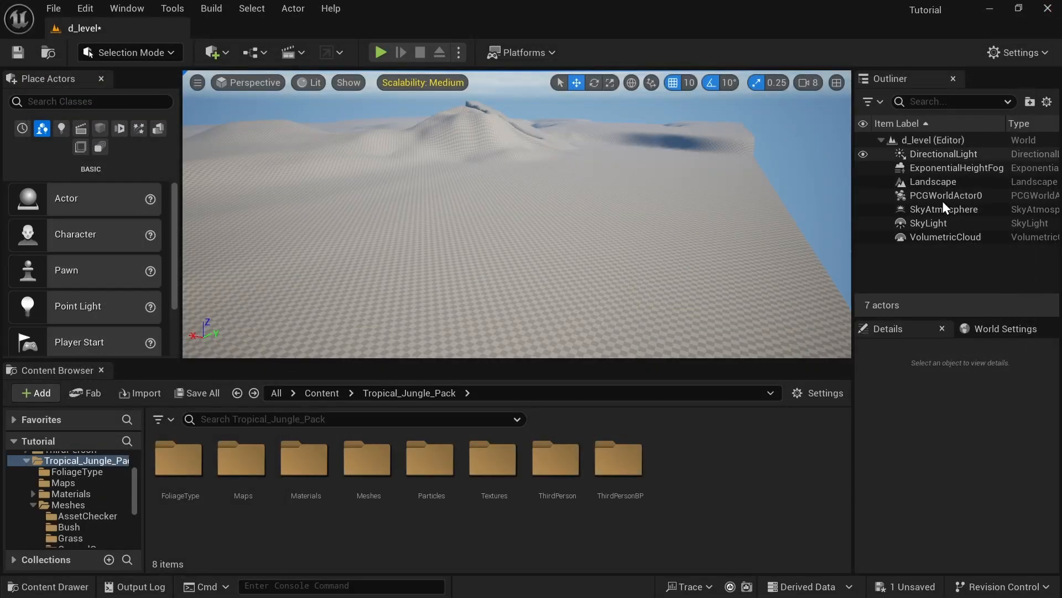
# Create a PCG Graph asset named PCG_Trees in the Tropical_Jungle_Pack folder.
pyautogui.rightClick(736, 485)
pyautogui.scroll(-1, 752, 465)
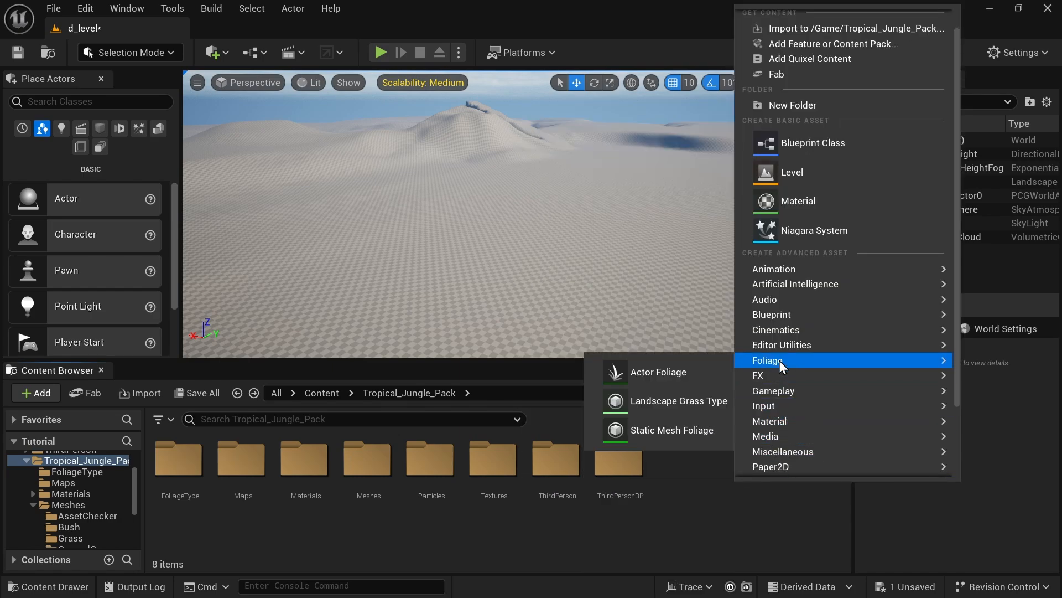
pyautogui.scroll(-1, 782, 413)
pyautogui.moveTo(782, 462)
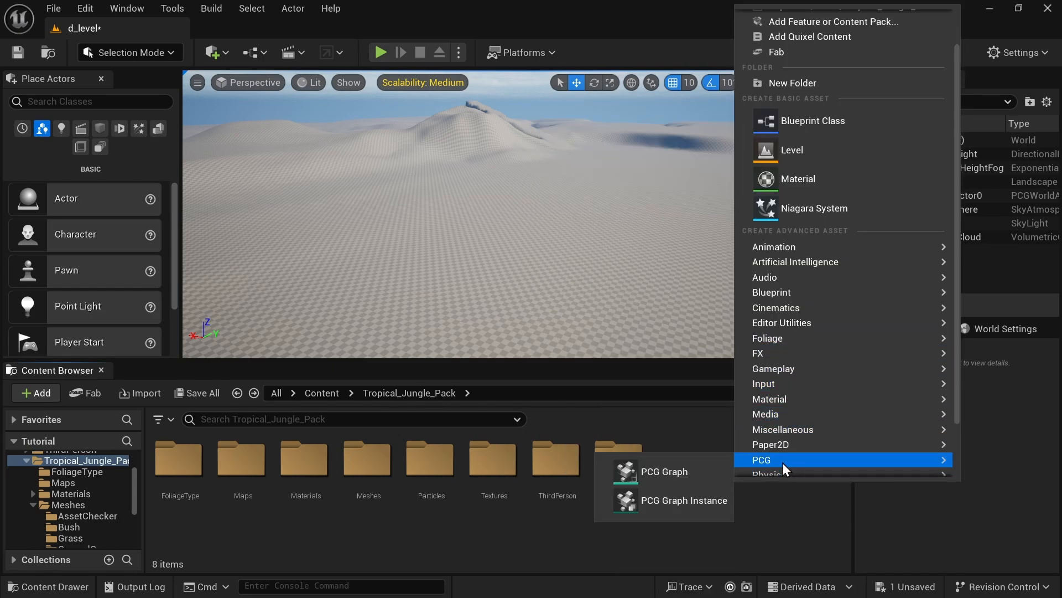
pyautogui.click(676, 479)
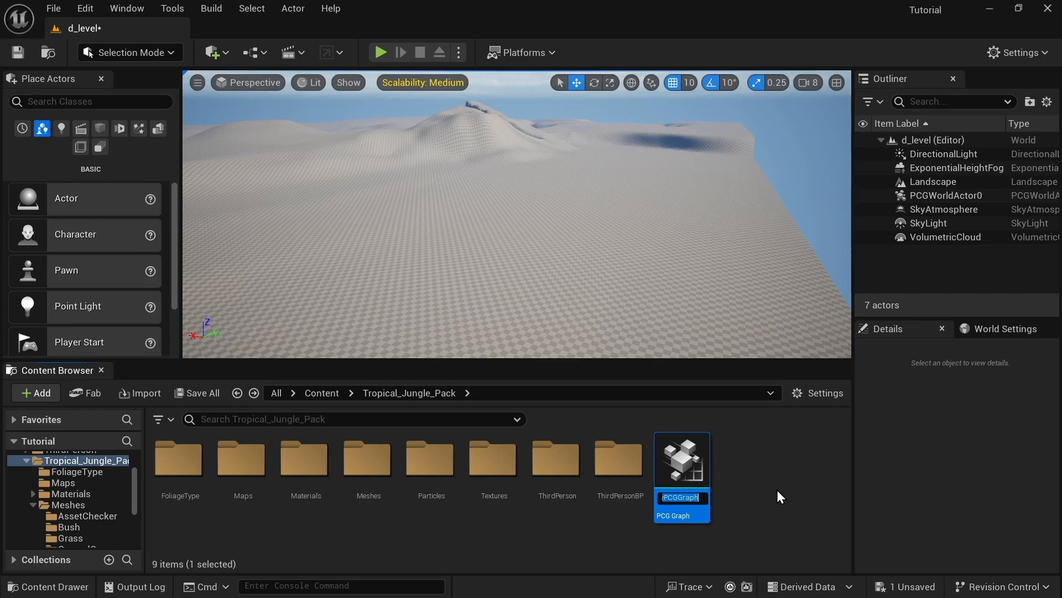
pyautogui.write('PCG_Trees')
pyautogui.press('Return')
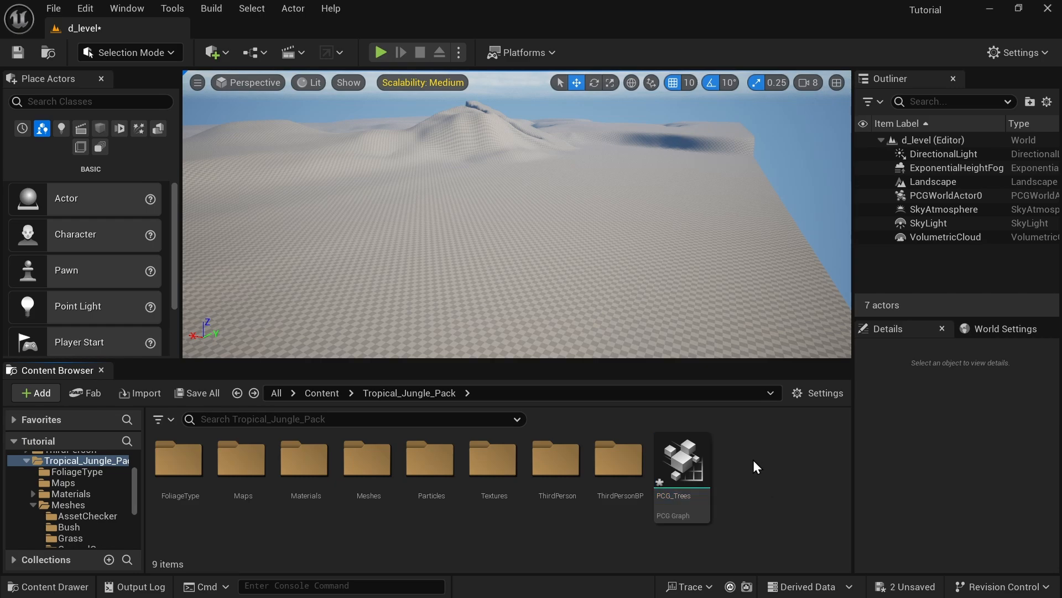
# Place PCG_Trees on the landscape in the level and set its volume's X and Y scale to 40.
pyautogui.moveTo(685, 470); pyautogui.dragTo(522, 249)
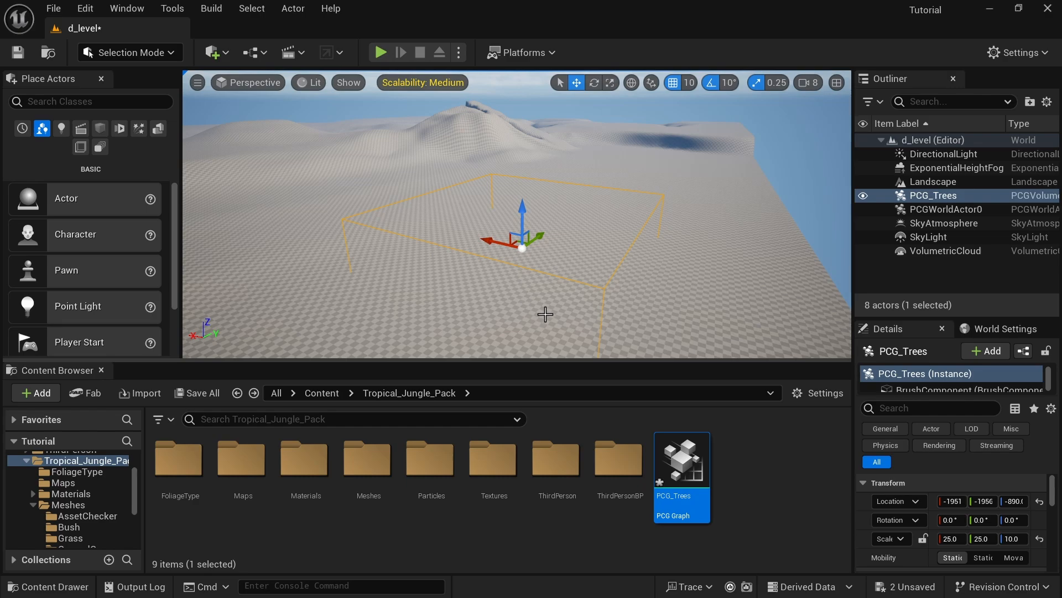
pyautogui.click(950, 539)
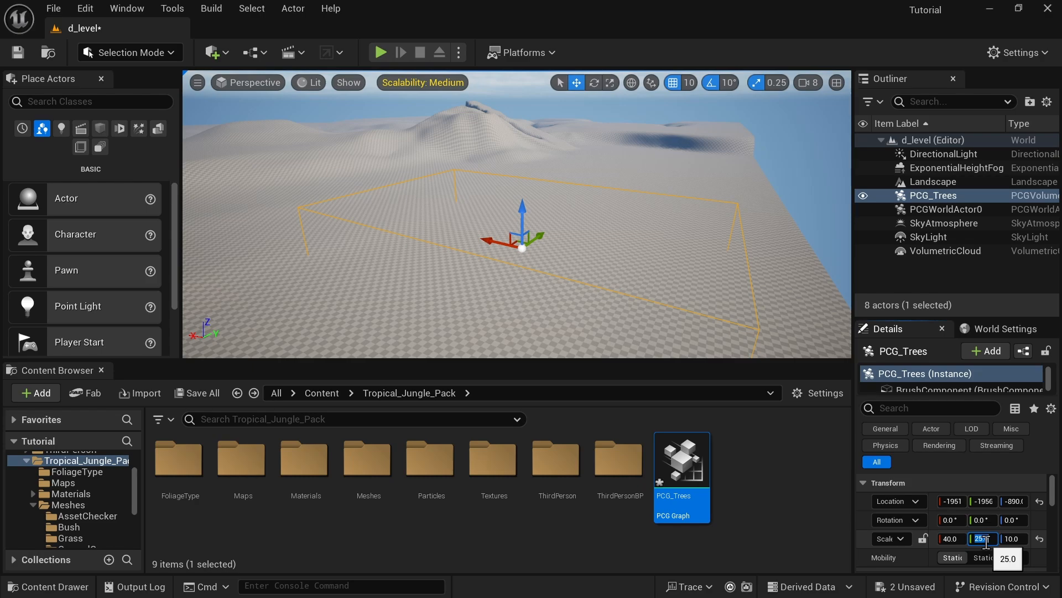
pyautogui.click(781, 467)
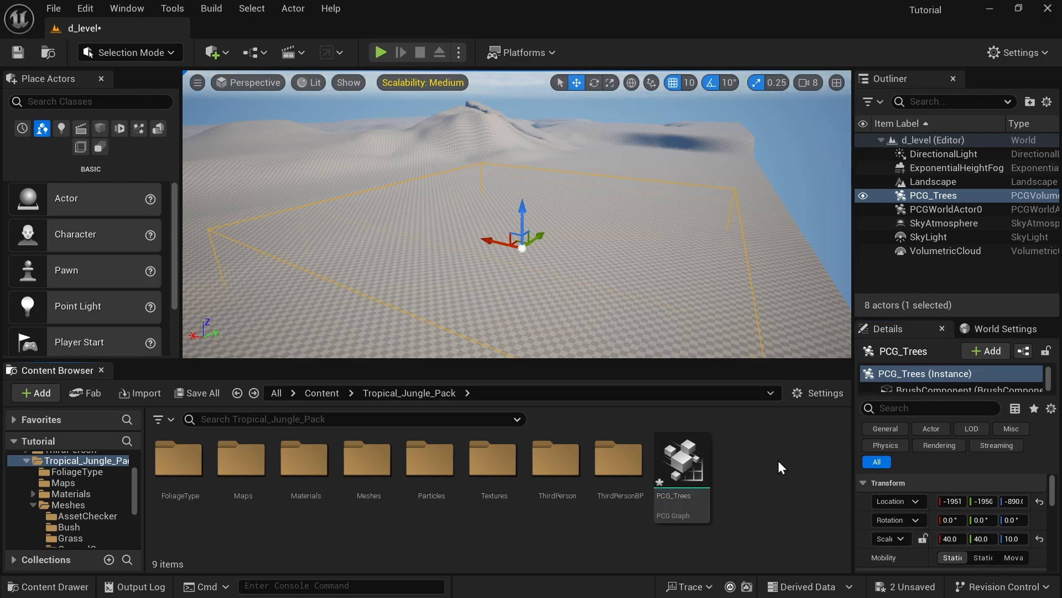
pyautogui.moveTo(604, 264); pyautogui.dragTo(623, 262, button='right')
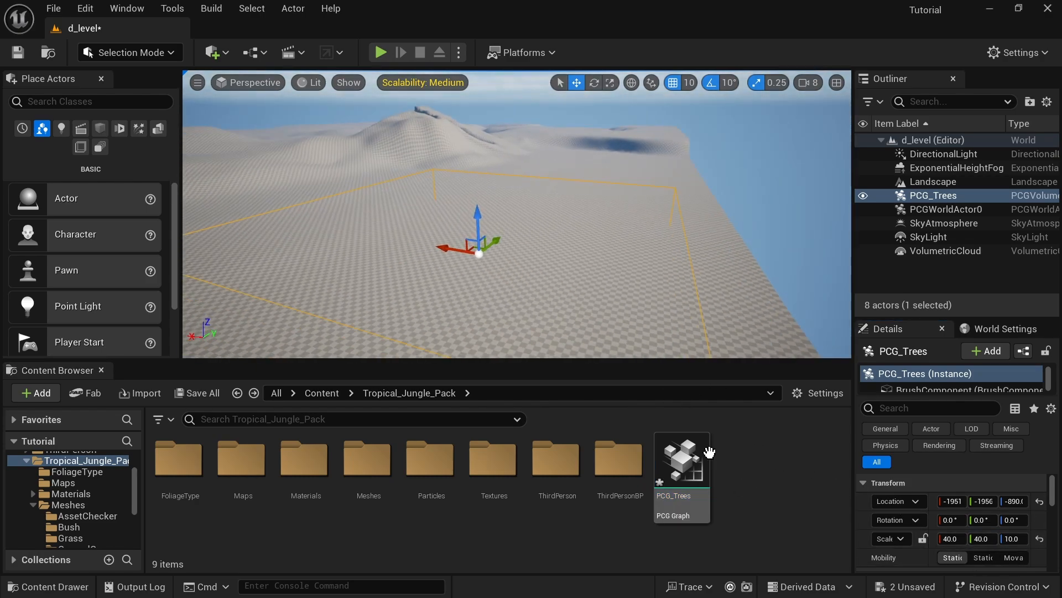
# Open the PCG_Trees graph for editing, maximize its window and slightly widen the graph area.
pyautogui.click(693, 465)
pyautogui.doubleClick(693, 465)
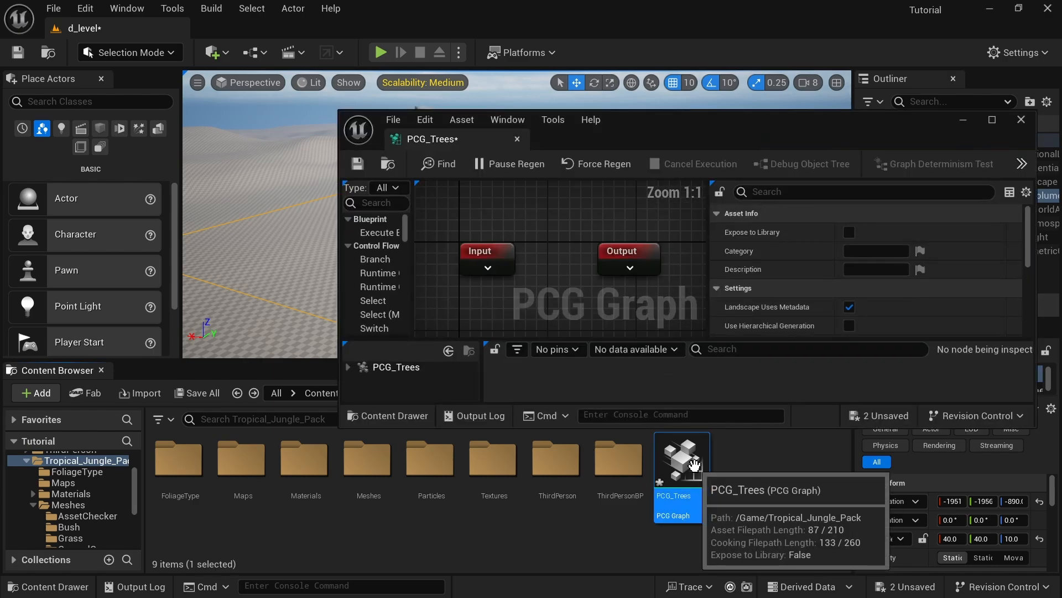
pyautogui.click(1005, 129)
pyautogui.moveTo(401, 285); pyautogui.dragTo(486, 285, button='right')
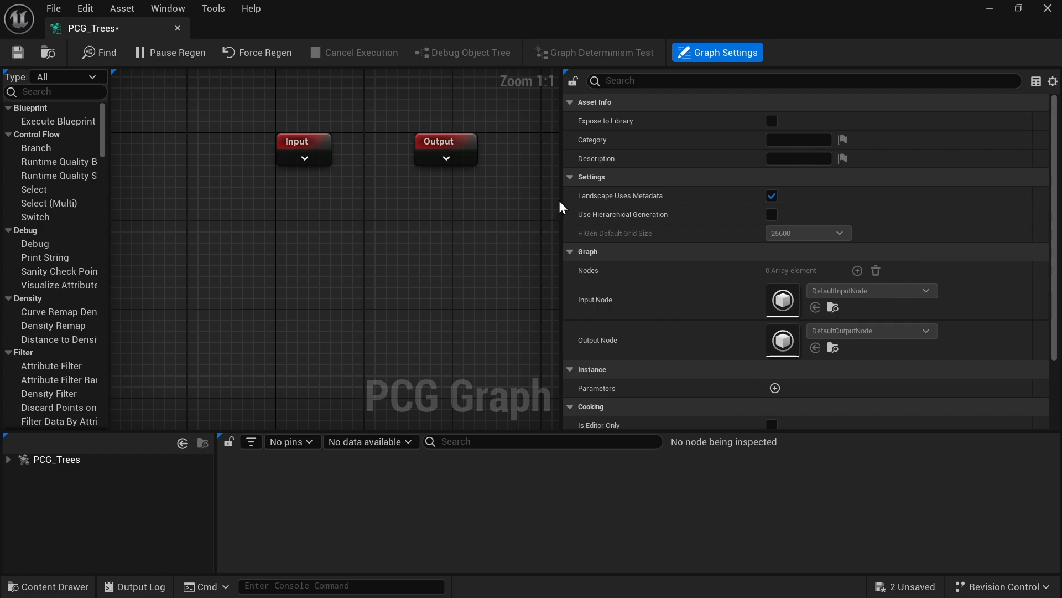
pyautogui.moveTo(560, 197); pyautogui.dragTo(571, 197)
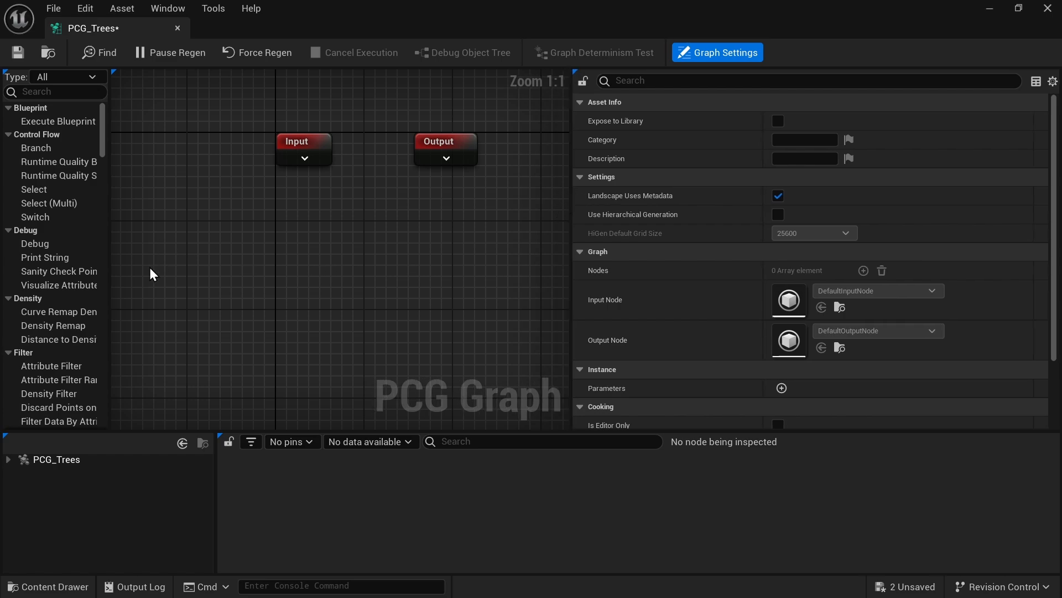
# Add a Get Landscape Data node to the PCG_Trees graph, below the Input node.
pyautogui.rightClick(194, 276)
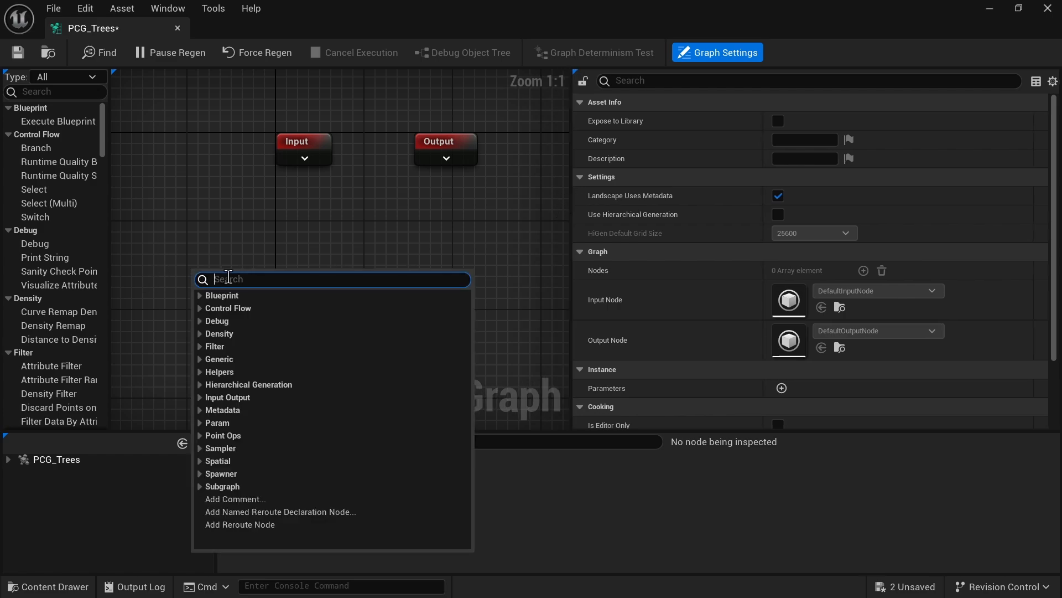
pyautogui.write('get')
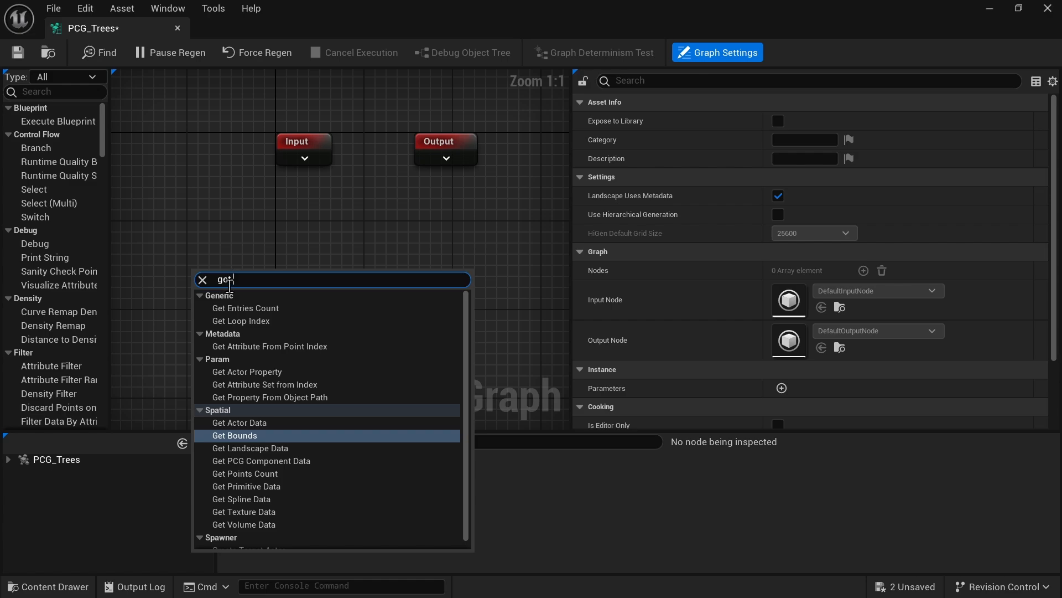
pyautogui.click(281, 449)
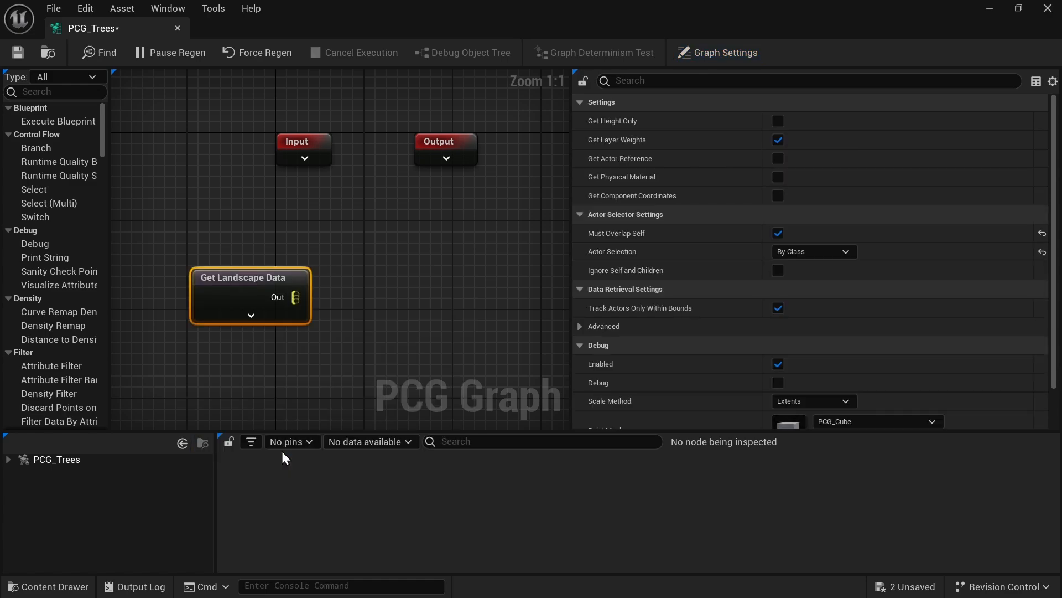
# Add a Surface Sampler node fed by the Get Landscape Data output and line it up beside that node.
pyautogui.moveTo(234, 299); pyautogui.dragTo(388, 262)
pyautogui.write('s')
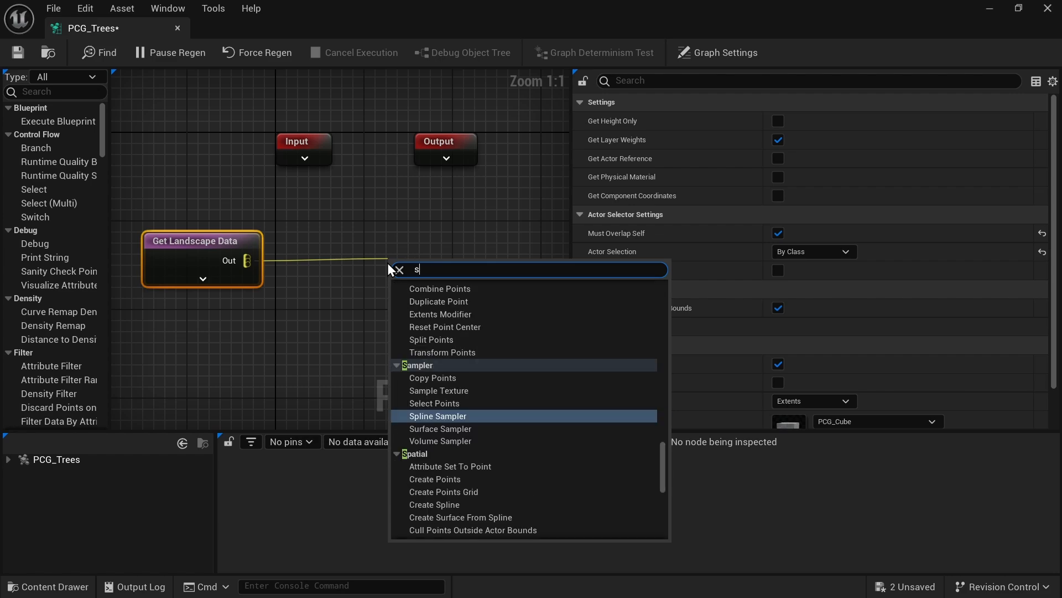
pyautogui.write('urfa')
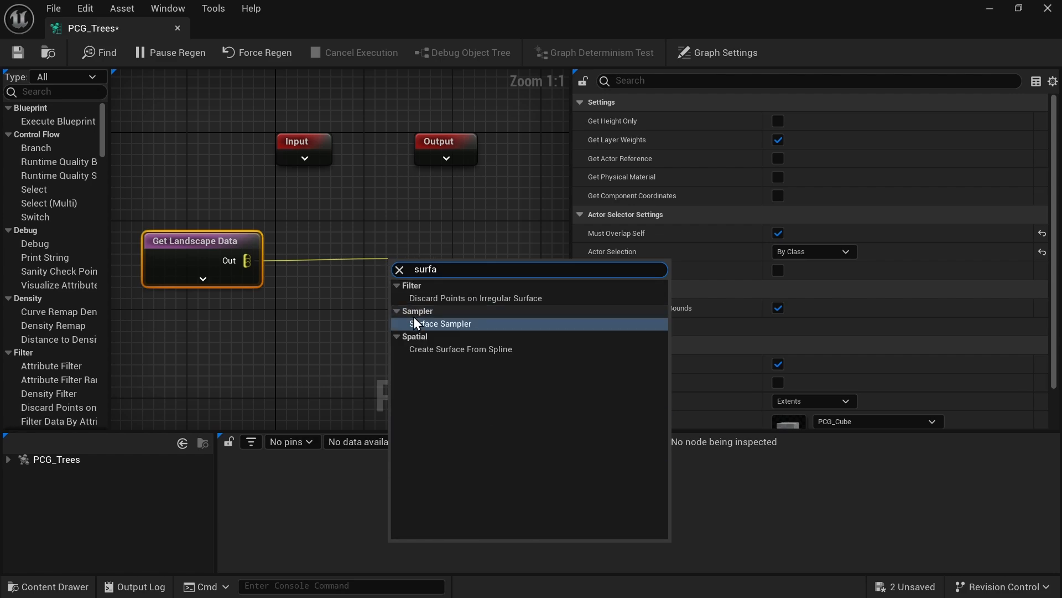
pyautogui.click(416, 323)
pyautogui.moveTo(440, 268); pyautogui.dragTo(414, 245)
# Add a Transform Points node connected to the Surface Sampler's output.
pyautogui.moveTo(291, 269); pyautogui.dragTo(407, 270)
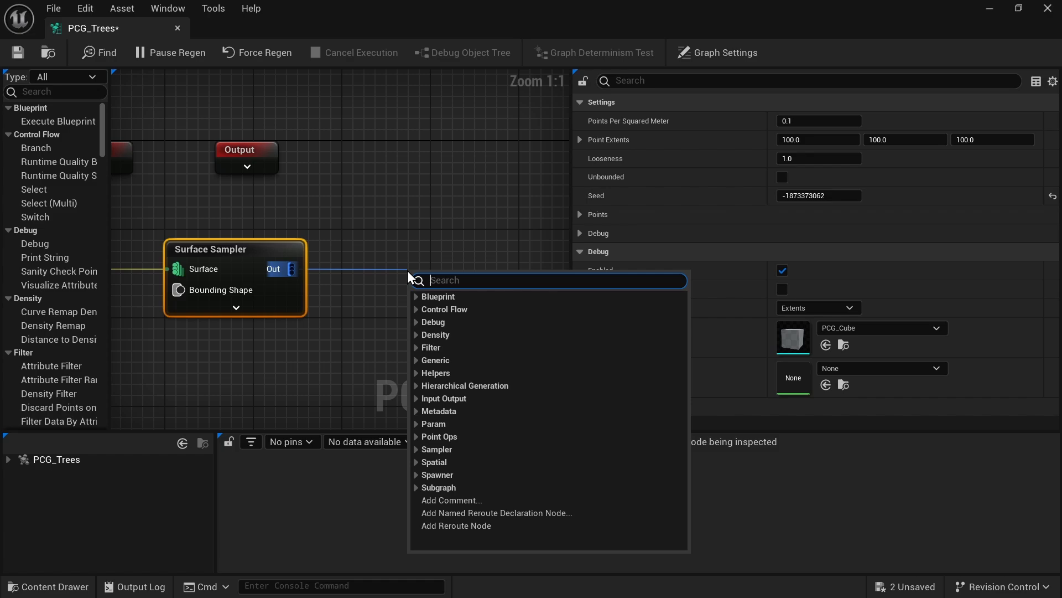
pyautogui.write('tr')
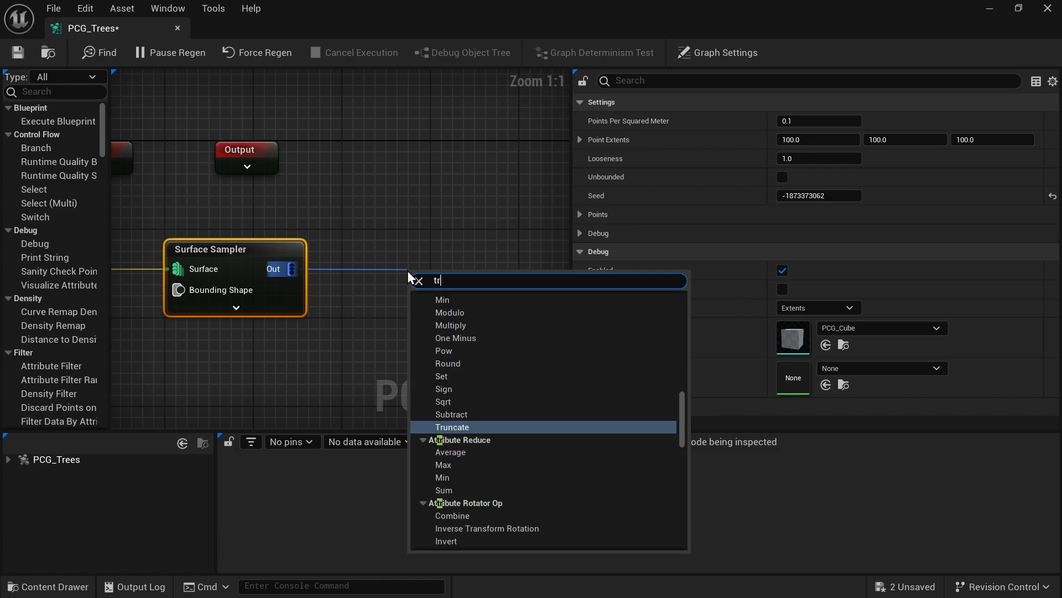
pyautogui.write('ansform')
pyautogui.click(487, 523)
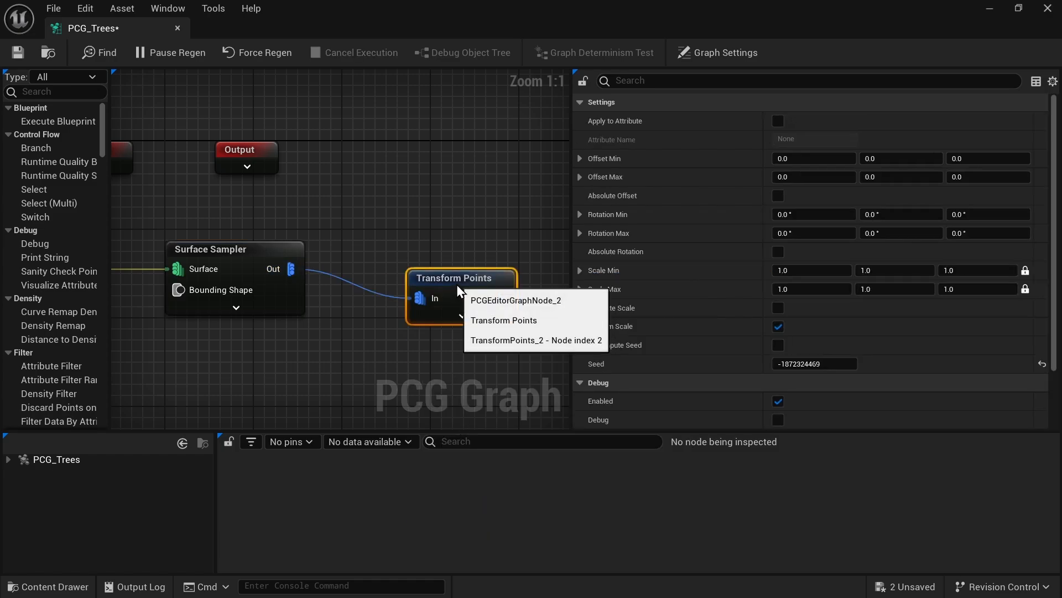
# Add a Density Filter node connected to the Transform Points output and align it with that node.
pyautogui.moveTo(455, 339); pyautogui.dragTo(230, 321, button='right')
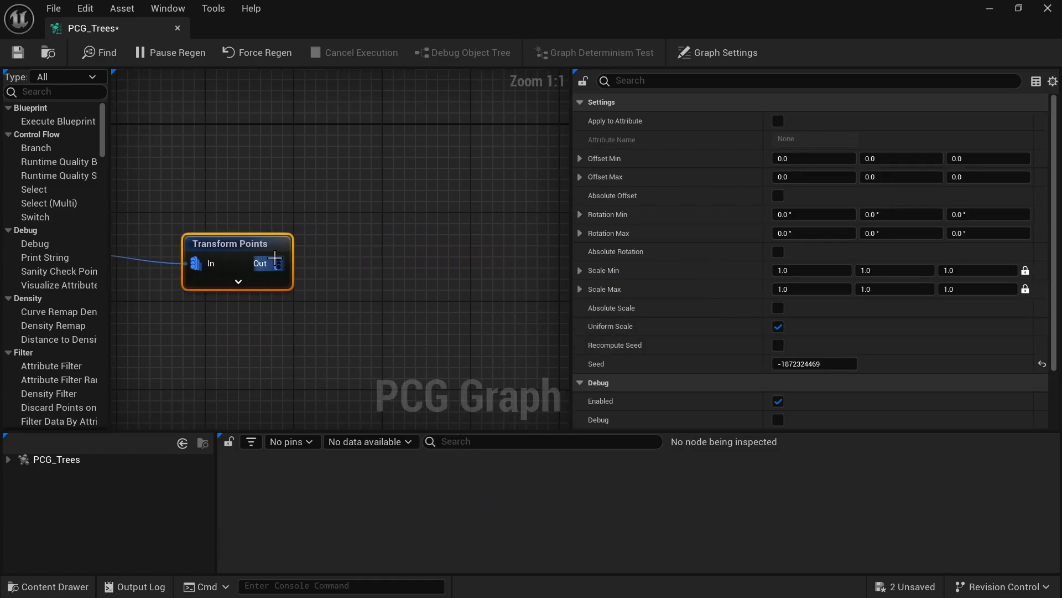
pyautogui.moveTo(275, 258); pyautogui.dragTo(400, 260)
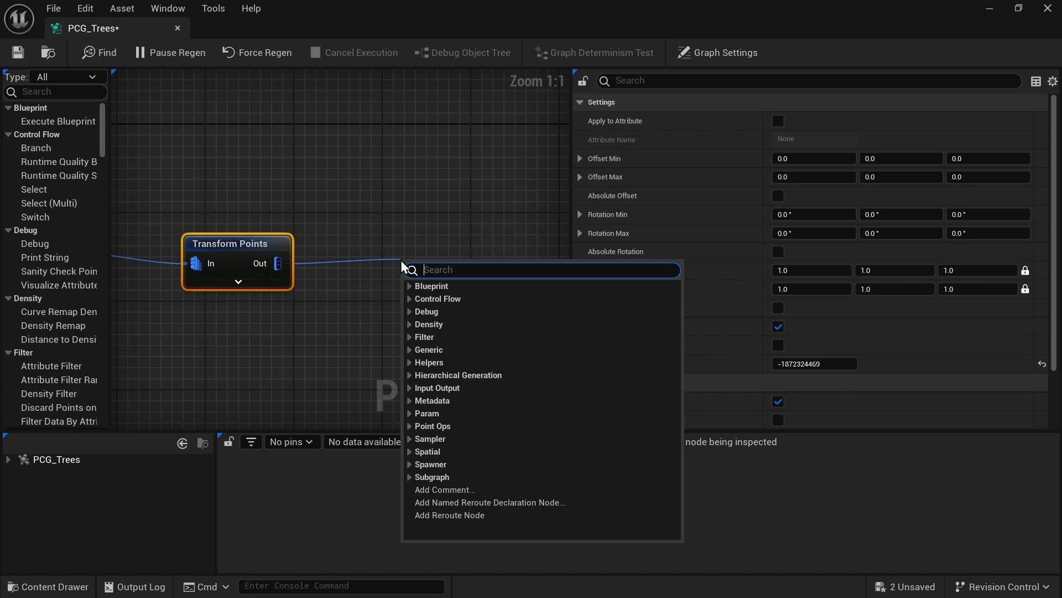
pyautogui.write('densi')
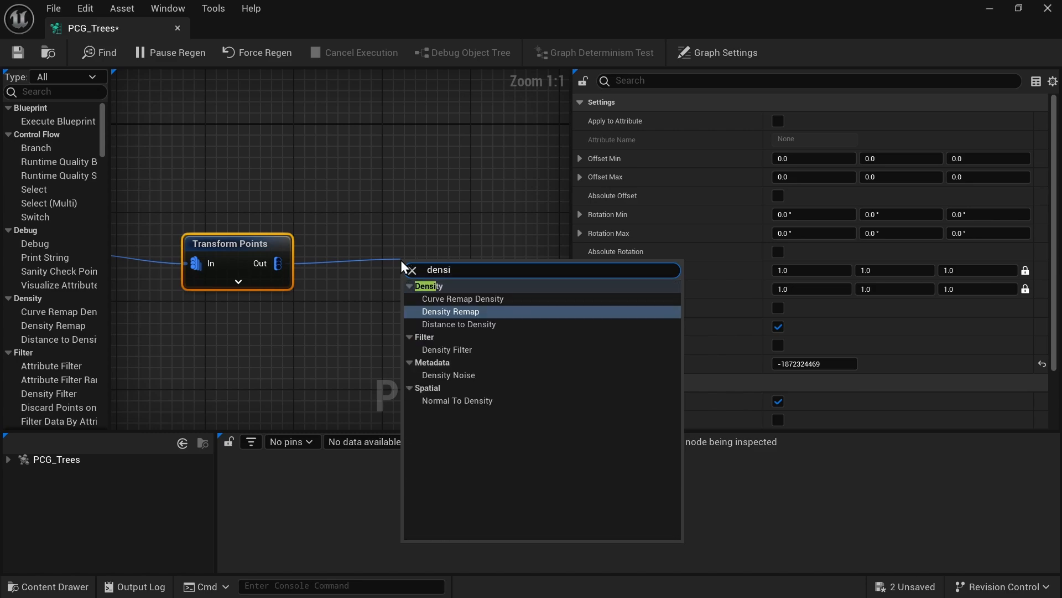
pyautogui.click(439, 348)
pyautogui.moveTo(438, 268); pyautogui.dragTo(432, 243)
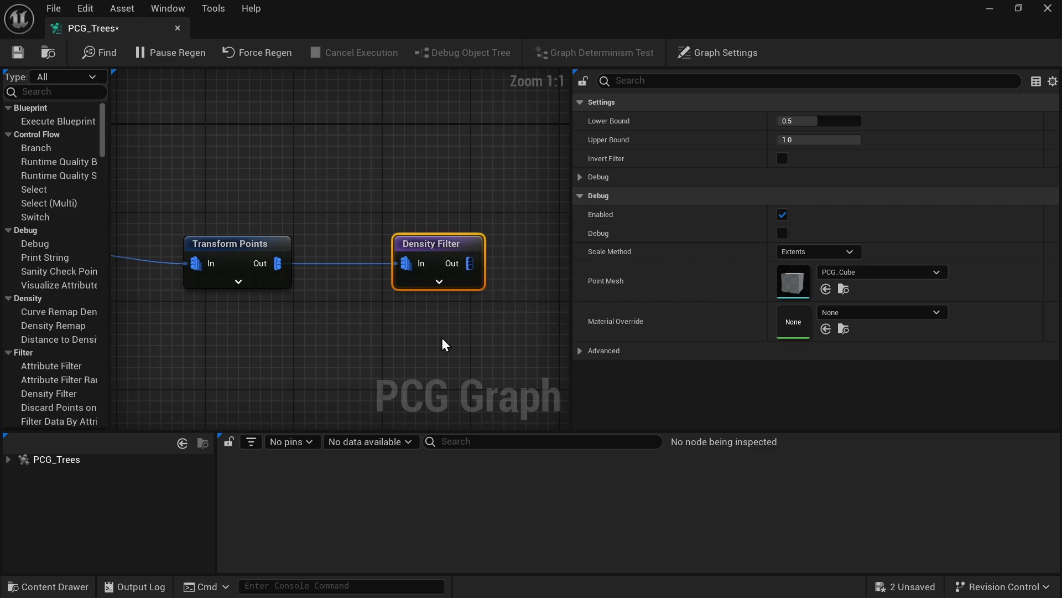
# Add another node to the graph from the Density Filter's output.
pyautogui.moveTo(442, 338); pyautogui.dragTo(294, 337, button='right')
pyautogui.moveTo(323, 262); pyautogui.dragTo(501, 257)
pyautogui.click(528, 392)
# Preview the Surface Sampler's points on the landscape with its debug display, and switch that display off again.
pyautogui.scroll(-3, 445, 354)
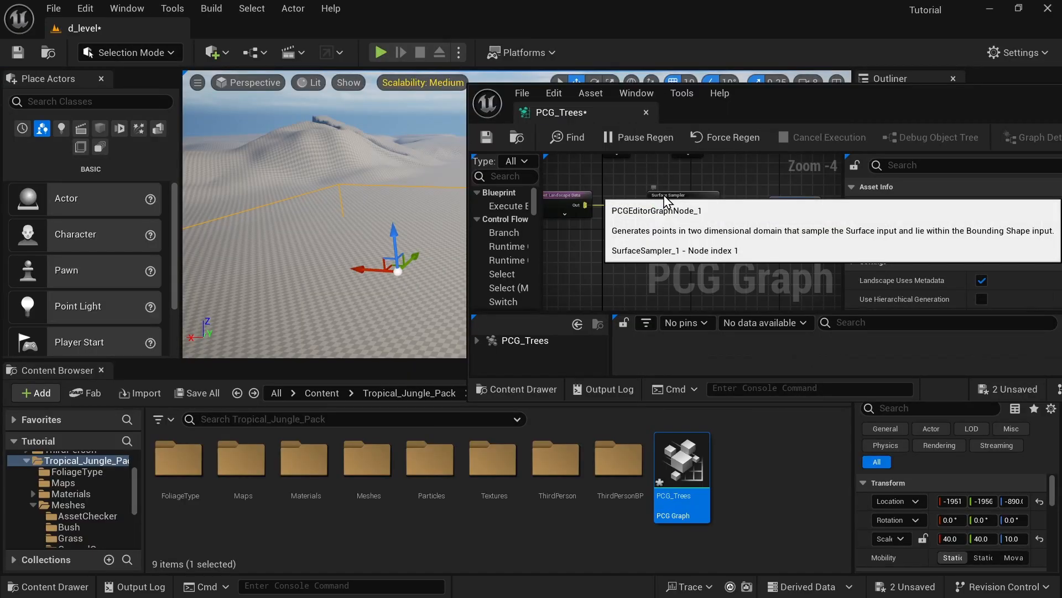
pyautogui.scroll(2, 623, 273)
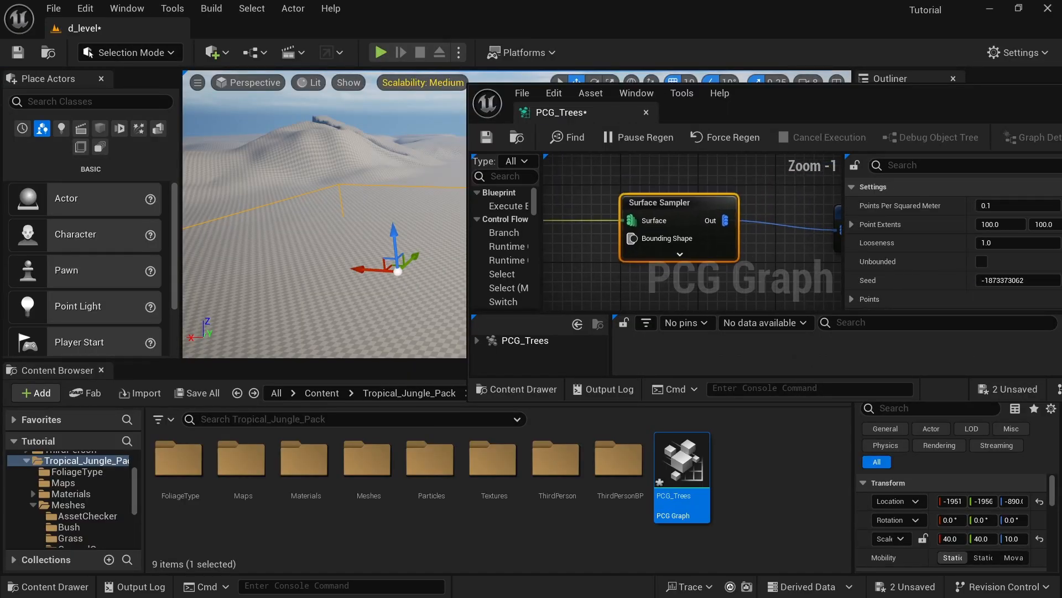
pyautogui.press('d')
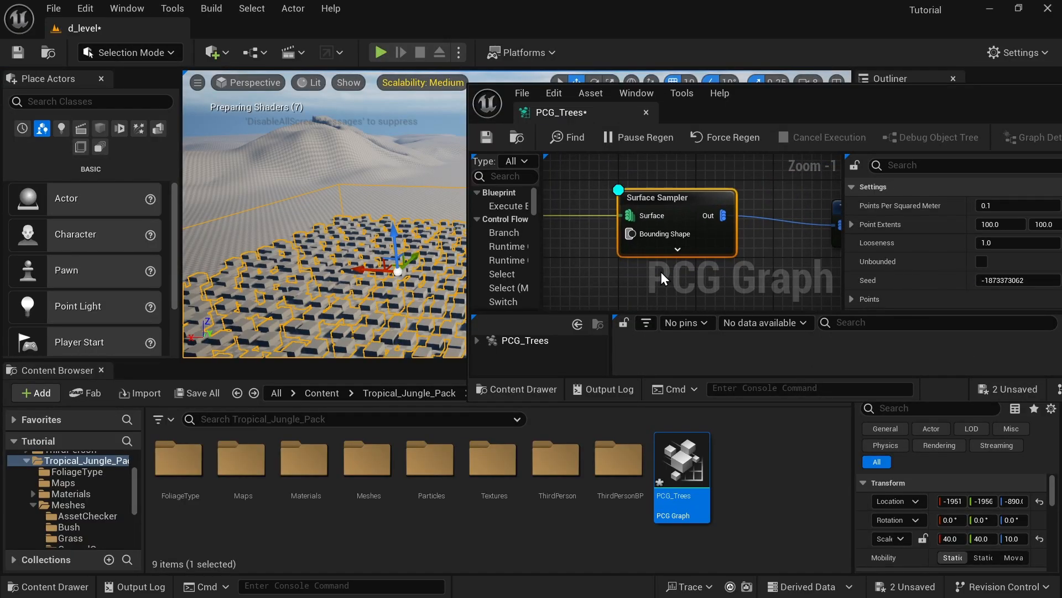
pyautogui.moveTo(326, 221); pyautogui.dragTo(296, 235, button='right')
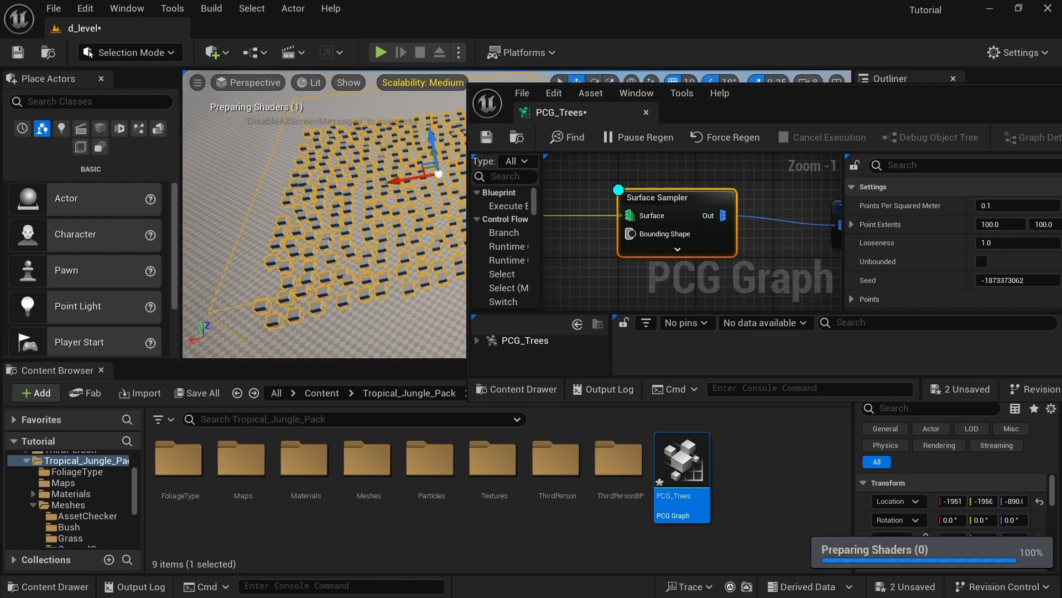
pyautogui.press('d')
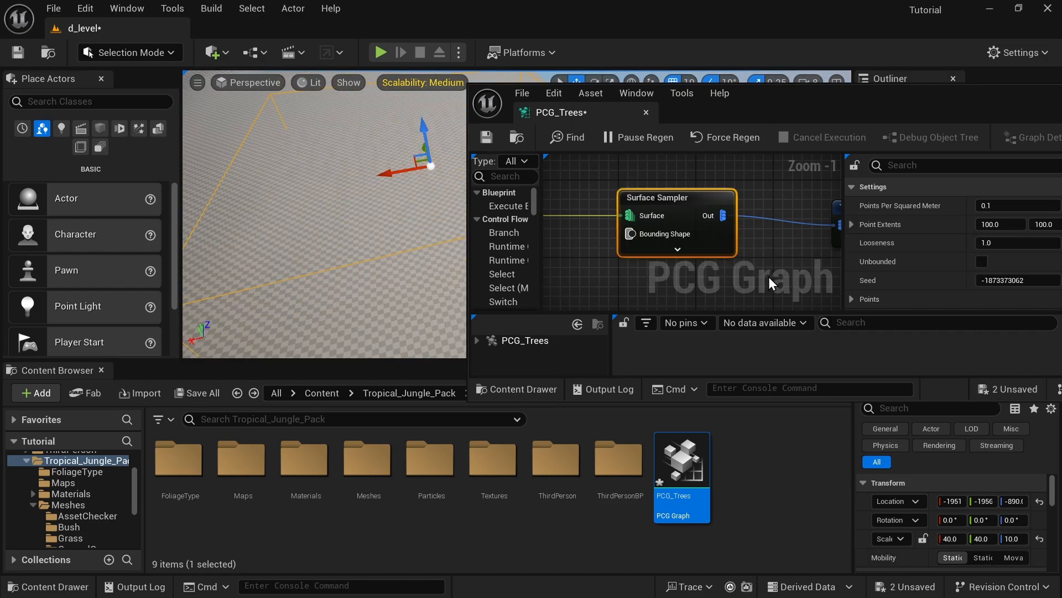
# Turn on the debug display for the Transform Points node and set its Rotation Max Z to 360°.
pyautogui.moveTo(769, 277); pyautogui.dragTo(583, 282, button='right')
pyautogui.click(692, 221)
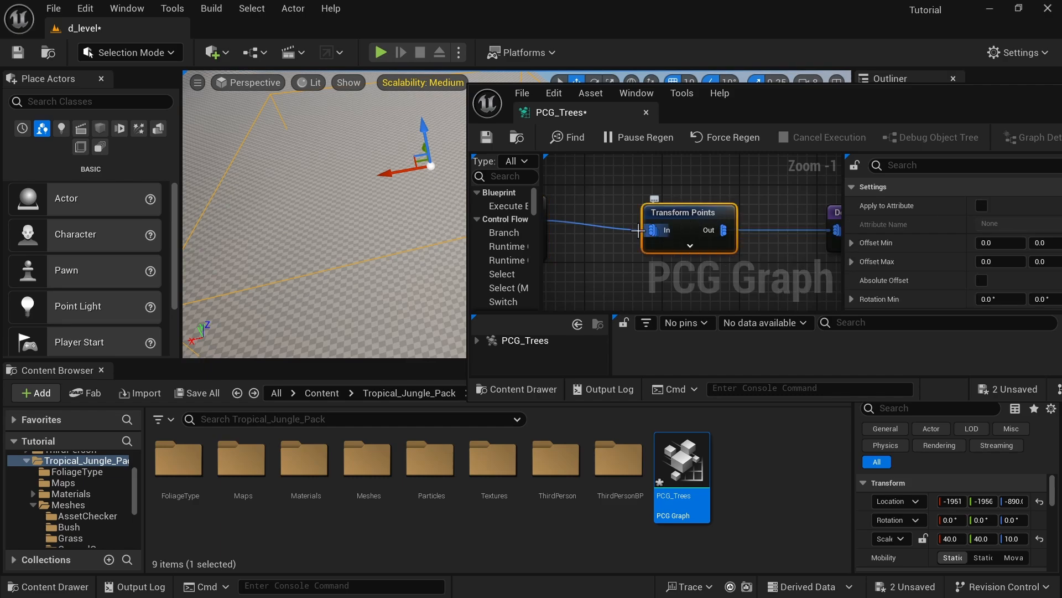
pyautogui.press('d')
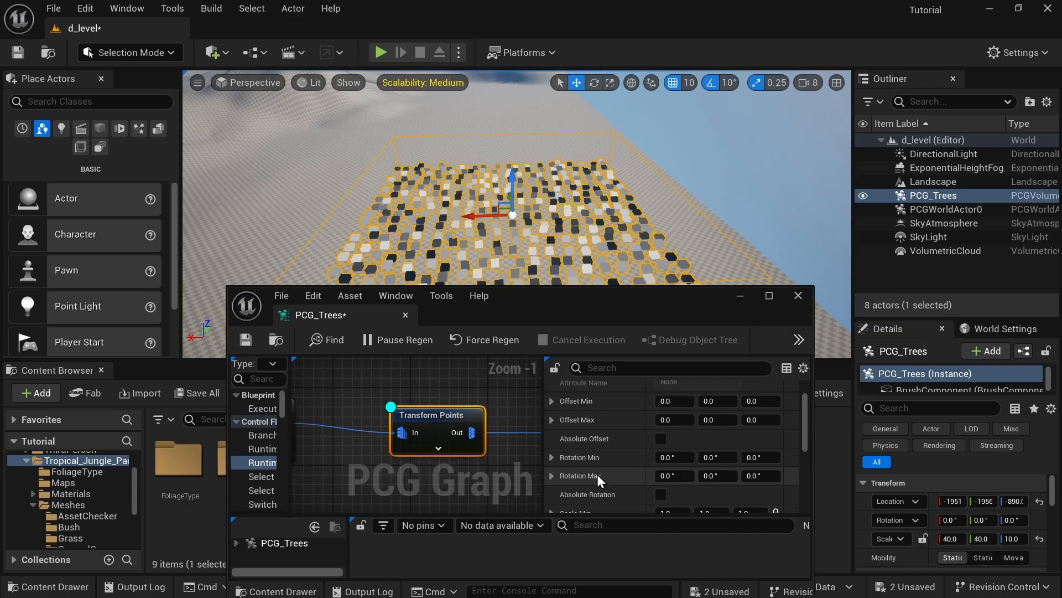
pyautogui.click(757, 476)
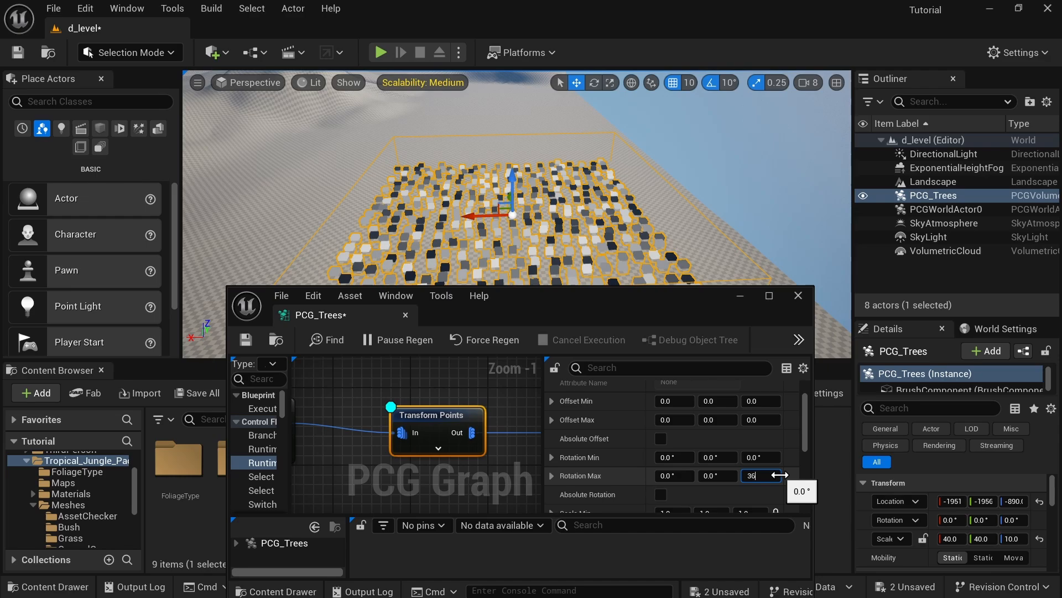
pyautogui.click(808, 468)
# Set the Transform Points node's Scale Min to 0.6.
pyautogui.moveTo(808, 468); pyautogui.dragTo(806, 427)
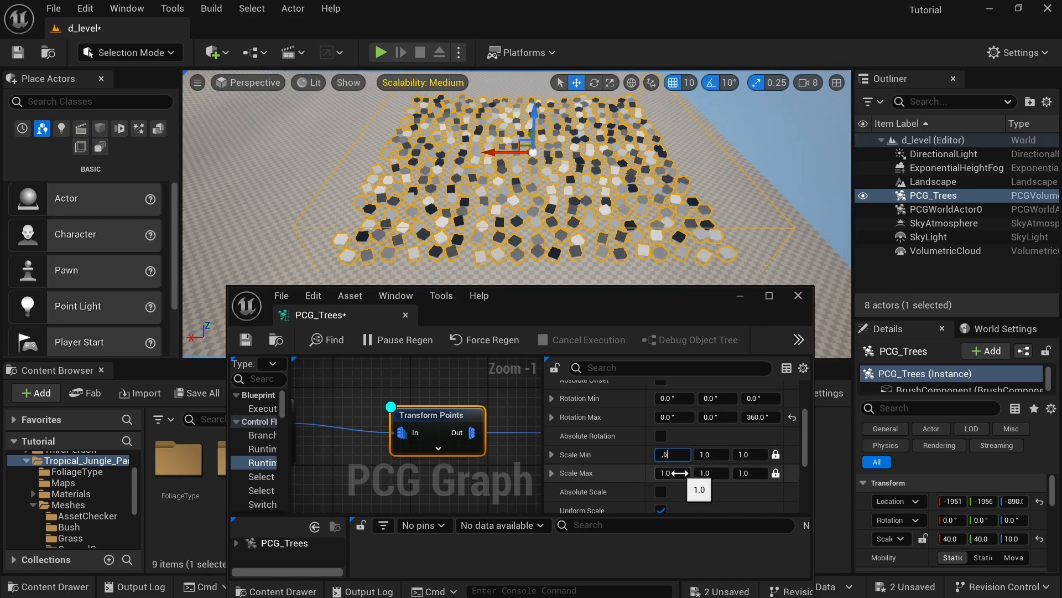
pyautogui.click(679, 472)
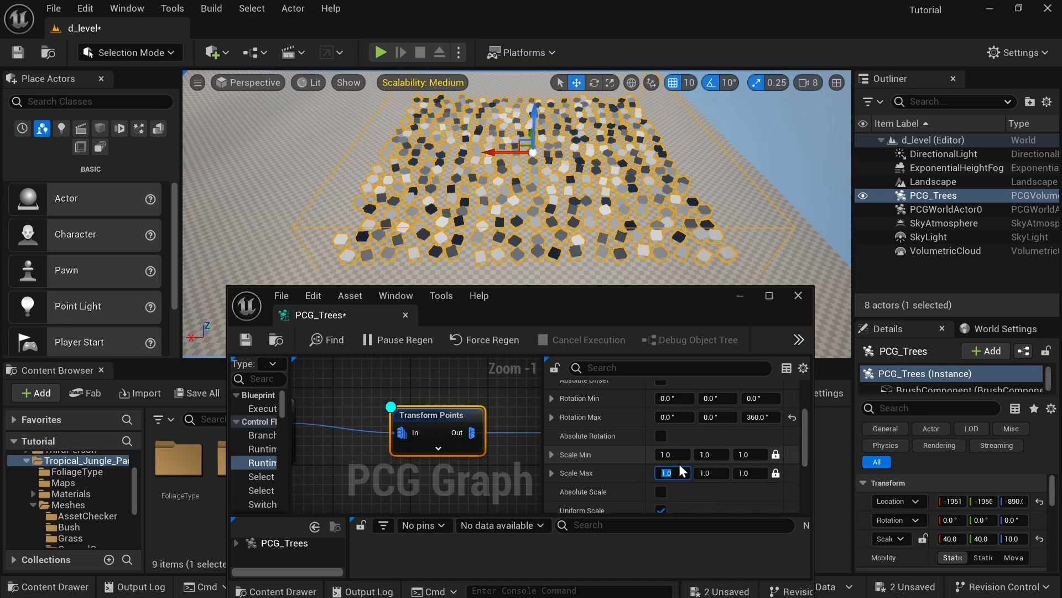
pyautogui.click(679, 455)
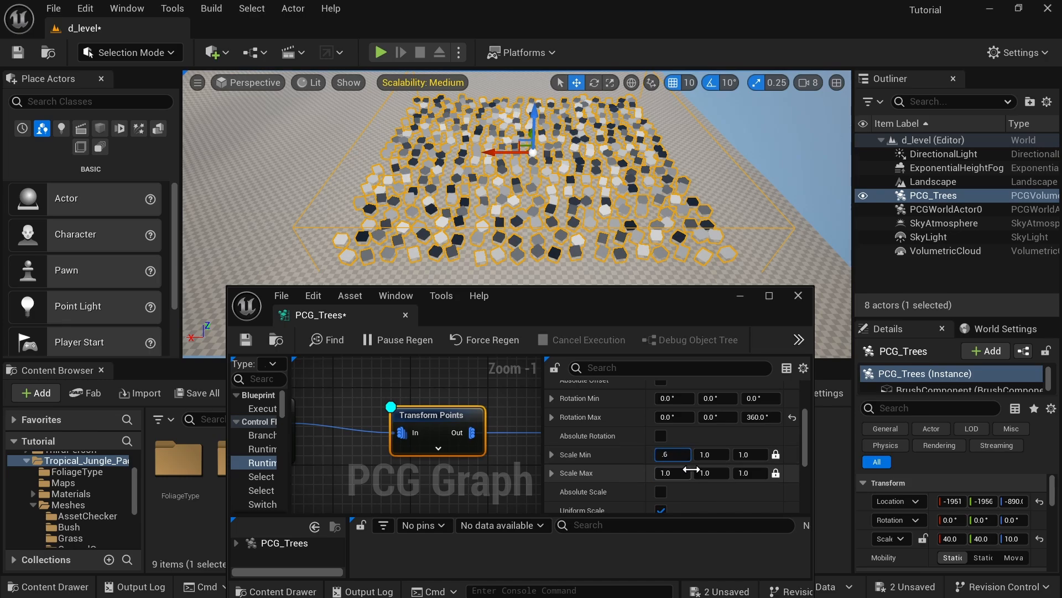
# Add three mesh entries to the Static Mesh Spawner's mesh selector.
pyautogui.click(396, 404)
pyautogui.scroll(-2, 620, 441)
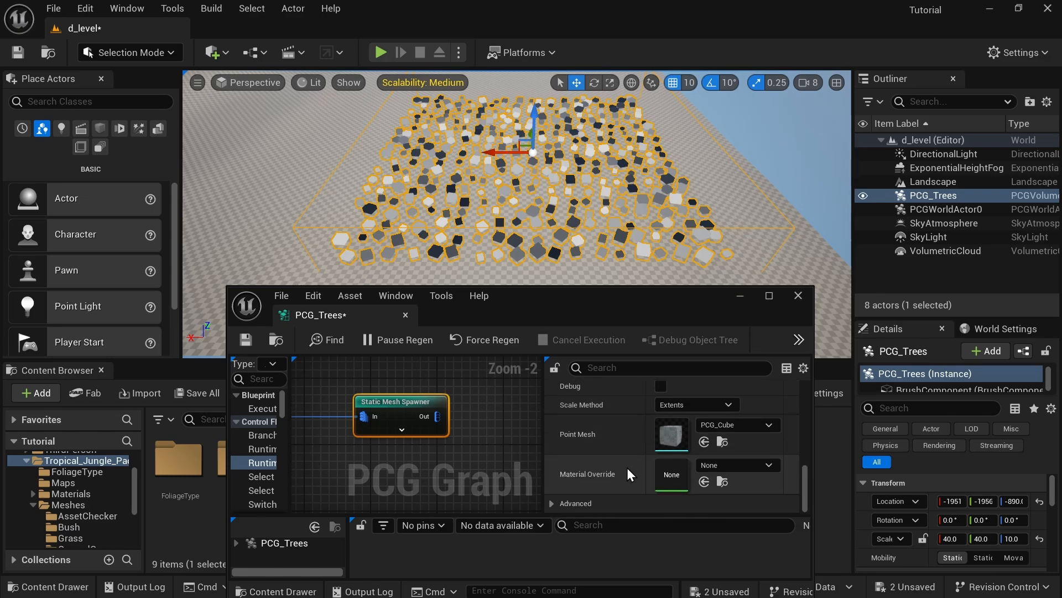
pyautogui.scroll(7, 623, 470)
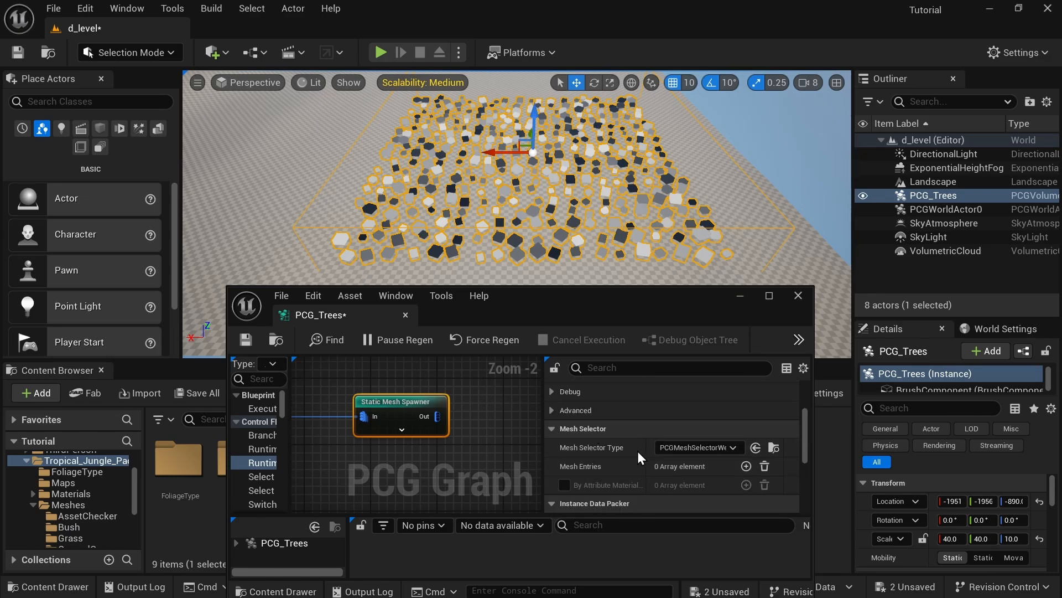
pyautogui.click(747, 467)
pyautogui.click(747, 467)
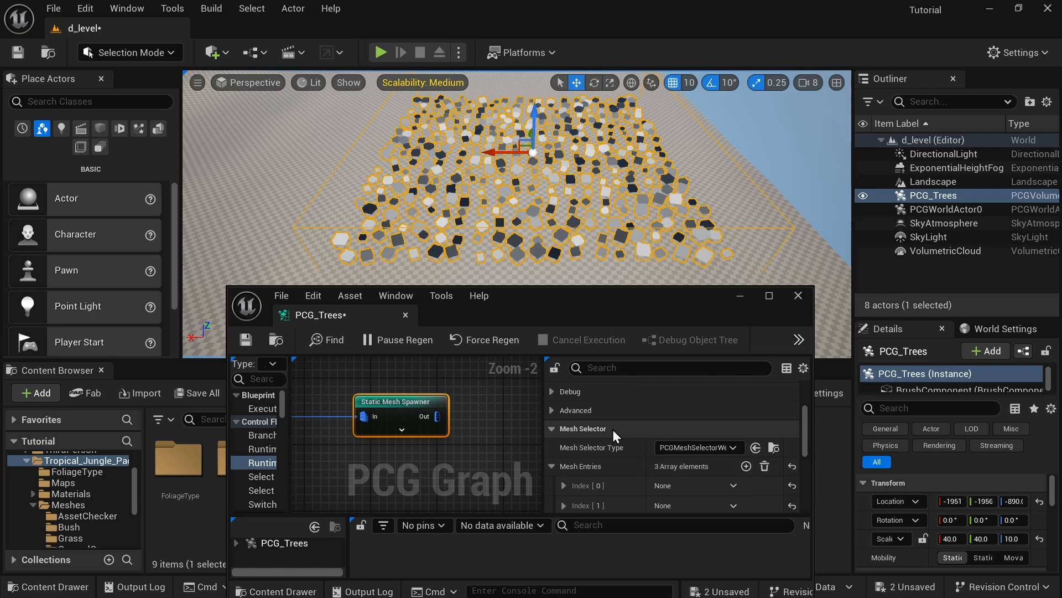
# Assign SM_Tree_Tropic_01 from the Trees meshes folder as the static mesh of mesh entry Index 0.
pyautogui.scroll(-2, 611, 429)
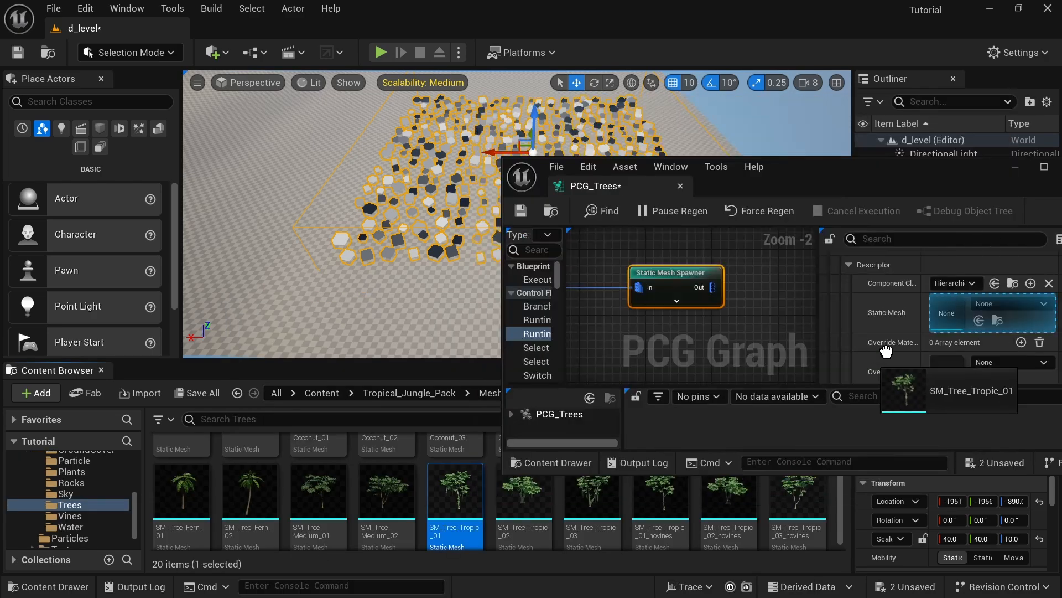
pyautogui.moveTo(909, 357); pyautogui.dragTo(952, 319)
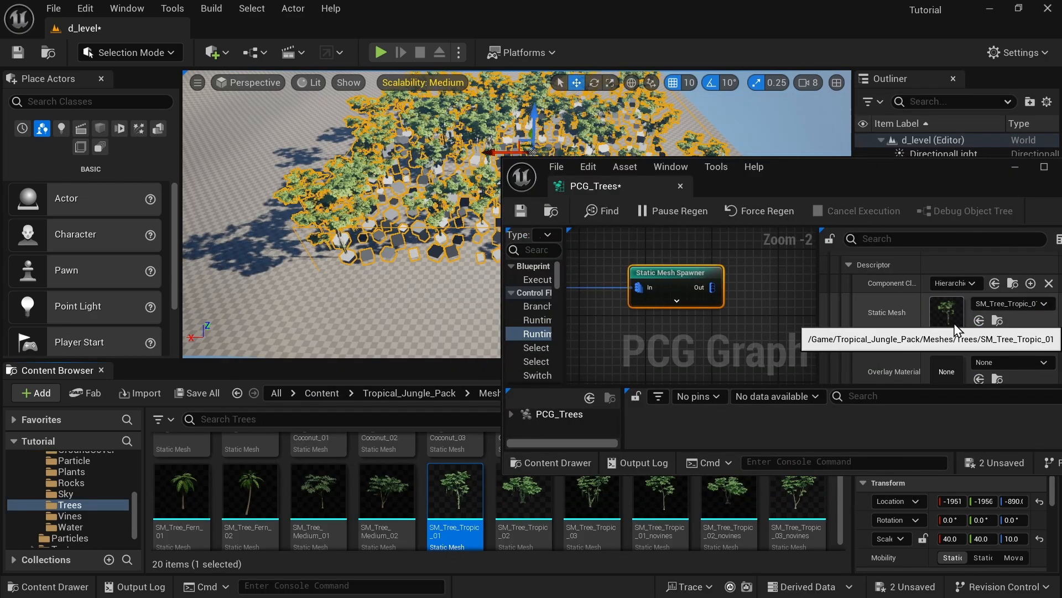
pyautogui.scroll(1, 864, 313)
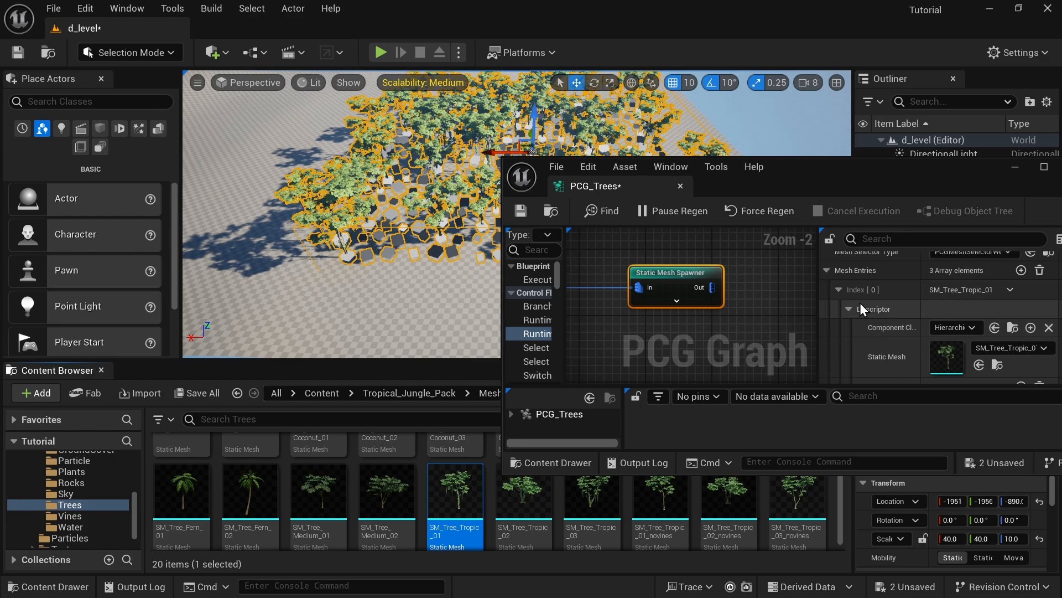
pyautogui.click(839, 290)
# Assign SM_Tree_Tropic_02 as the static mesh in the descriptor of mesh entry Index 1.
pyautogui.click(838, 308)
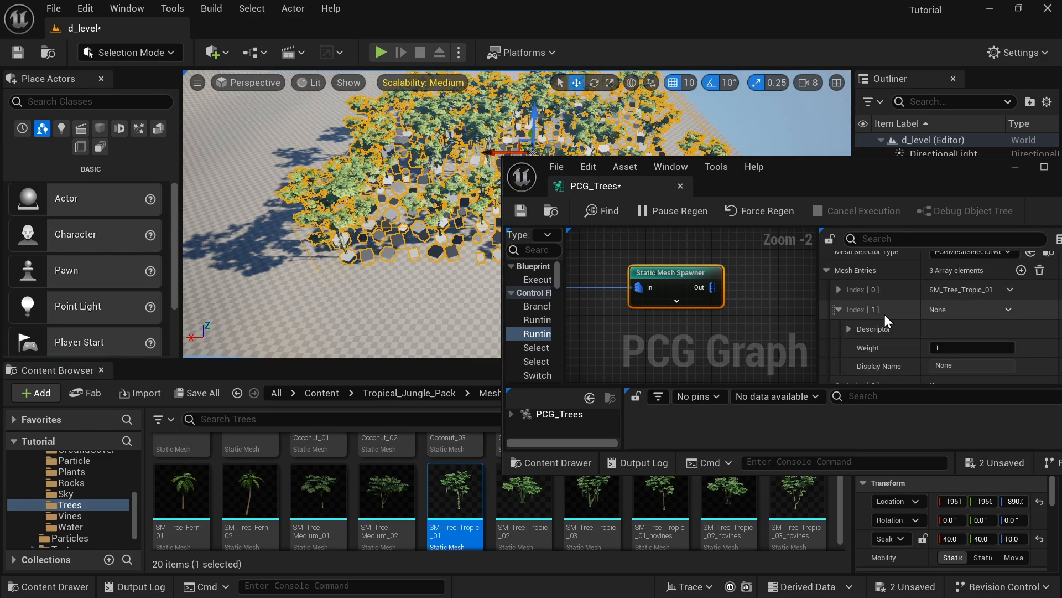
pyautogui.scroll(-1, 884, 315)
pyautogui.click(848, 284)
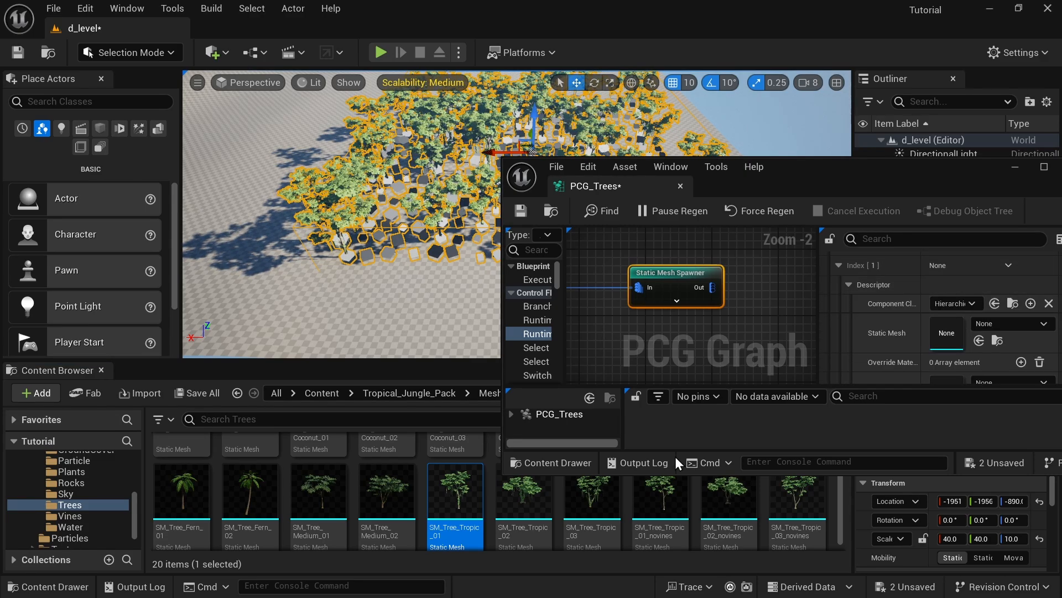
pyautogui.moveTo(523, 495); pyautogui.dragTo(946, 332)
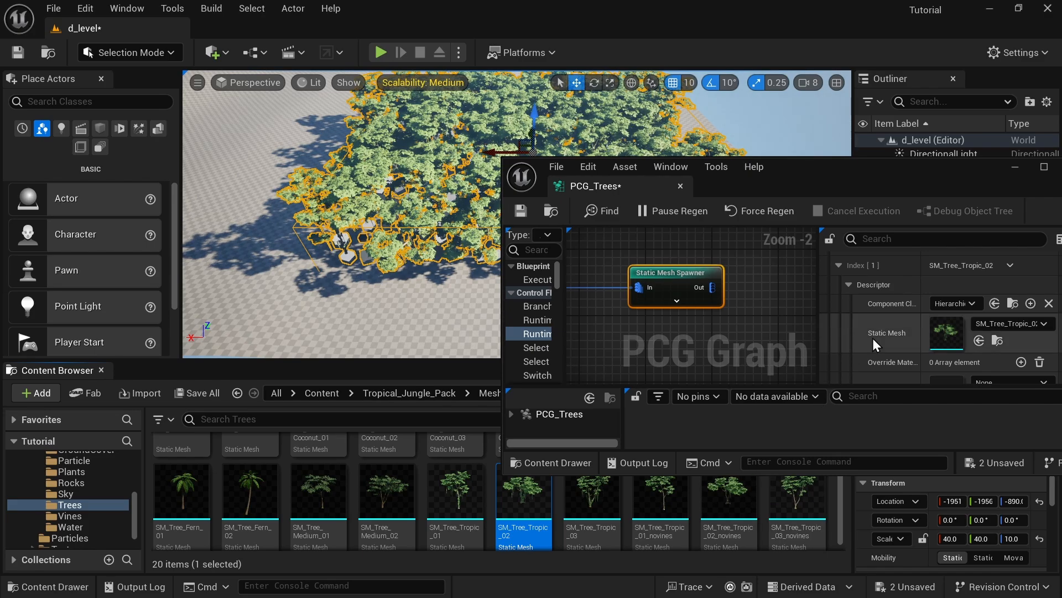
pyautogui.scroll(-1, 872, 338)
pyautogui.scroll(1, 872, 340)
pyautogui.click(850, 262)
pyautogui.scroll(1, 861, 285)
pyautogui.click(839, 266)
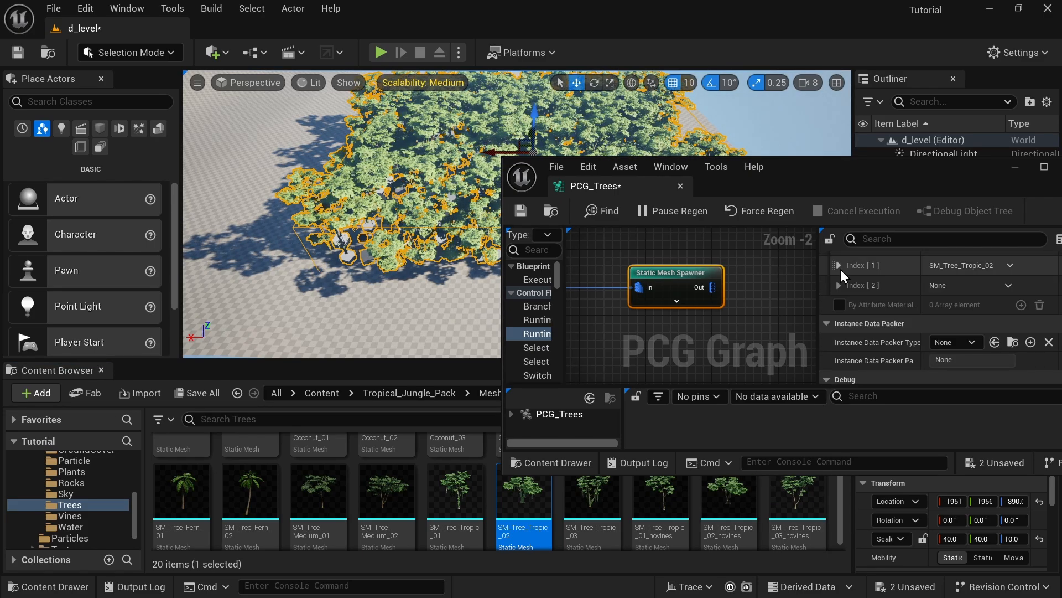
# Assign SM_Tree_Tropic_03_novines as the static mesh in the descriptor of mesh entry Index 2.
pyautogui.click(838, 287)
pyautogui.click(849, 305)
pyautogui.scroll(-1, 851, 304)
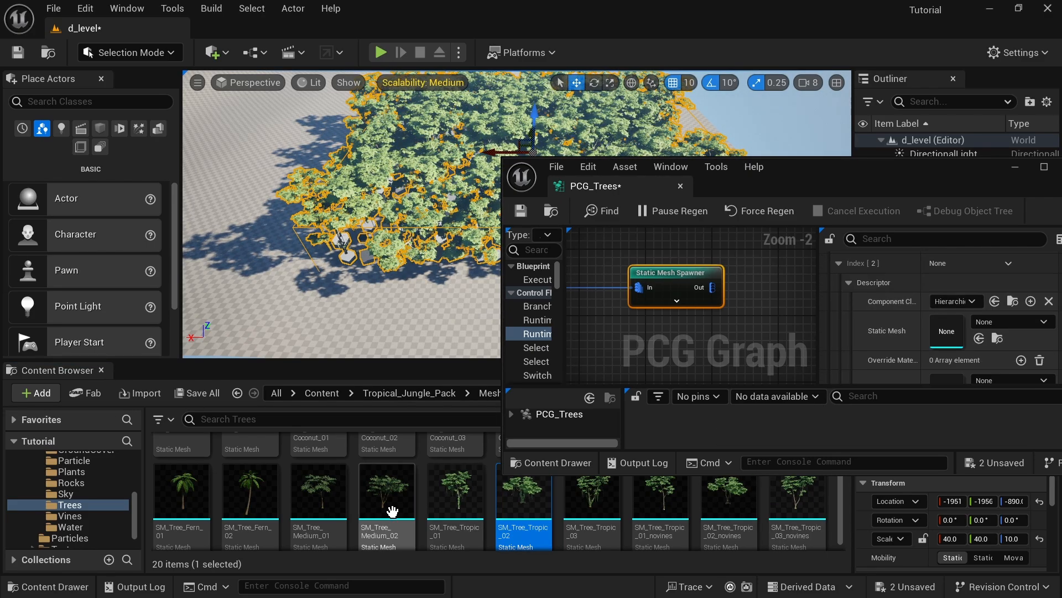
pyautogui.moveTo(795, 510); pyautogui.dragTo(960, 326)
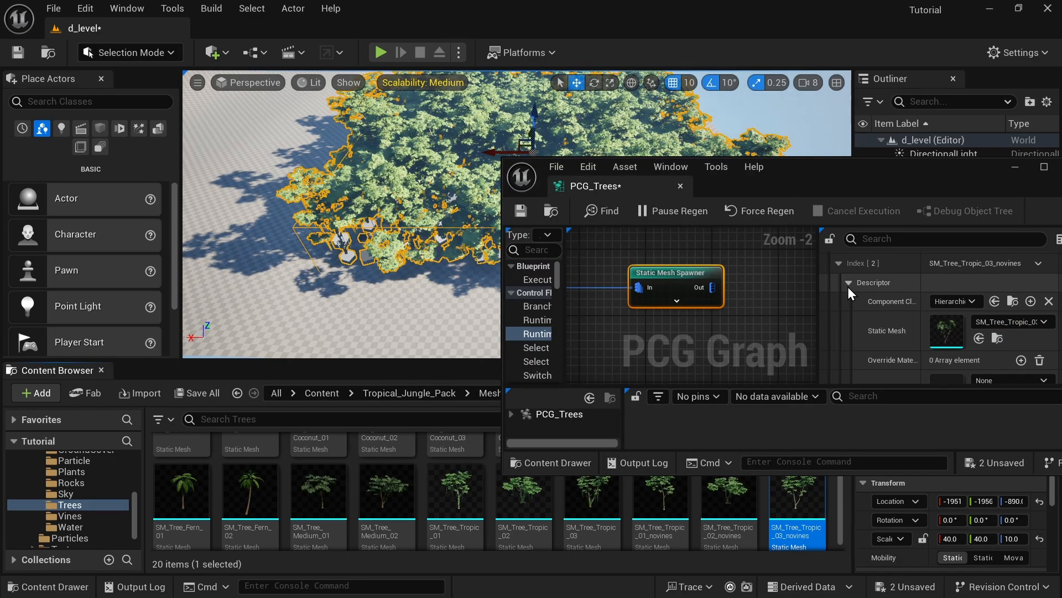
pyautogui.click(840, 264)
pyautogui.scroll(2, 841, 267)
# Examine the spawned trees in the viewport and the settings inside the Static Mesh Spawner's three mesh entries.
pyautogui.moveTo(410, 232); pyautogui.dragTo(487, 232, button='right')
pyautogui.click(842, 332)
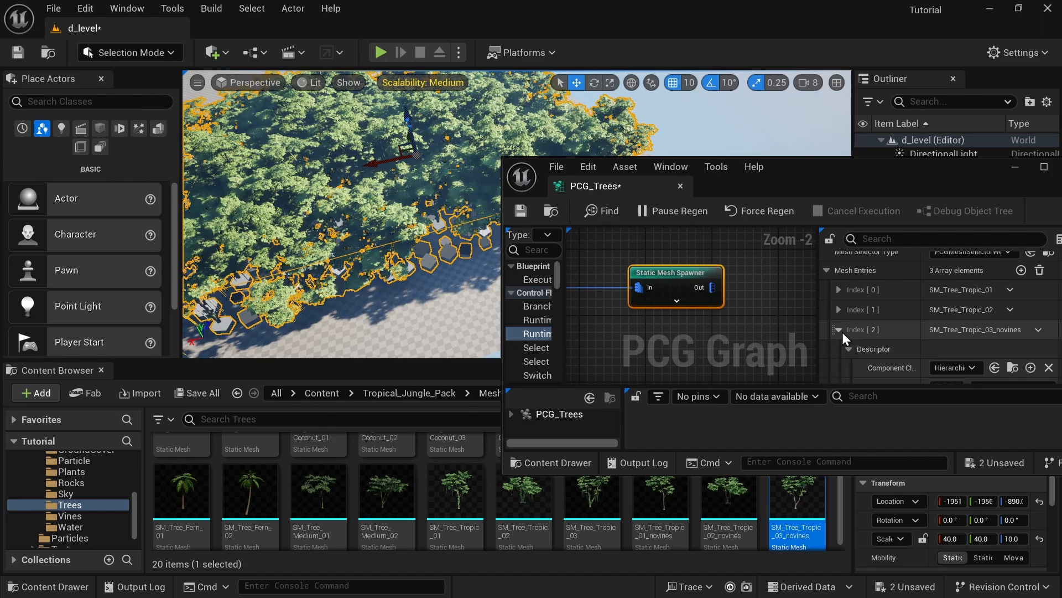
pyautogui.scroll(-2, 885, 327)
pyautogui.scroll(-3, 885, 328)
pyautogui.scroll(5, 884, 327)
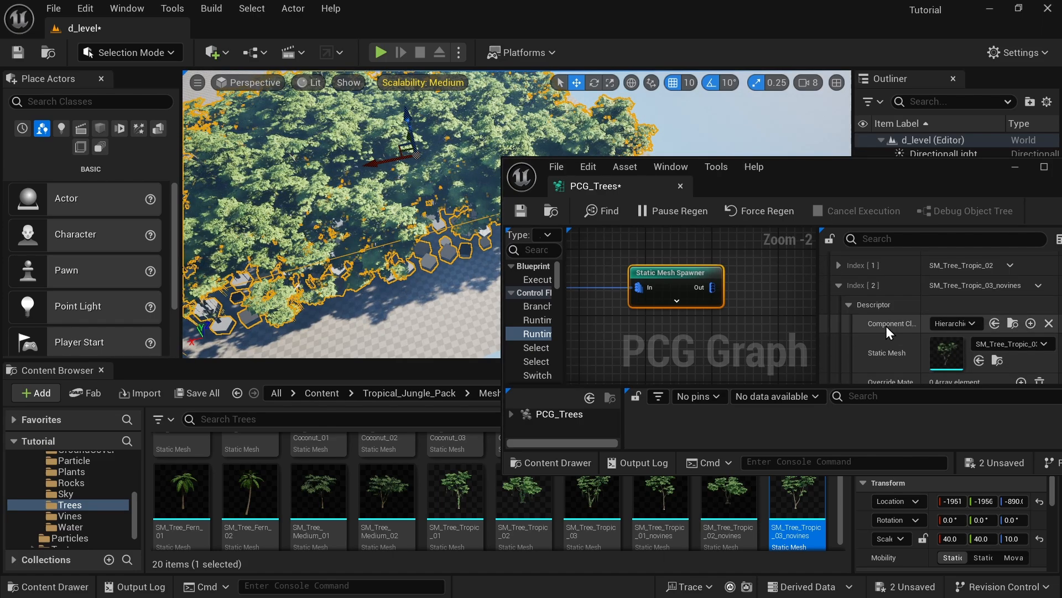
pyautogui.click(839, 288)
pyautogui.scroll(1, 838, 291)
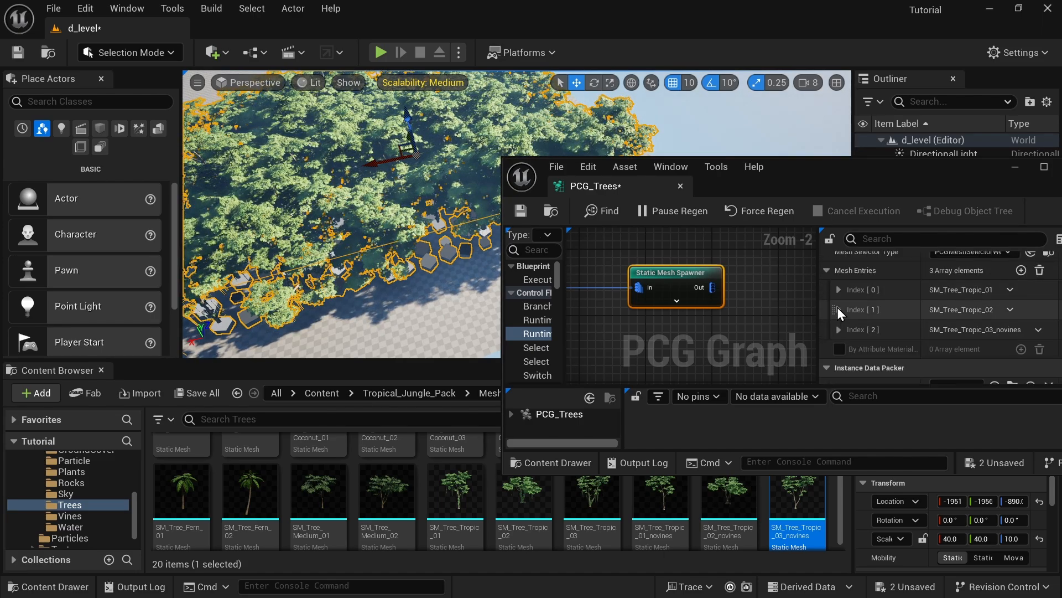
pyautogui.click(839, 309)
pyautogui.click(838, 290)
pyautogui.scroll(-1, 836, 278)
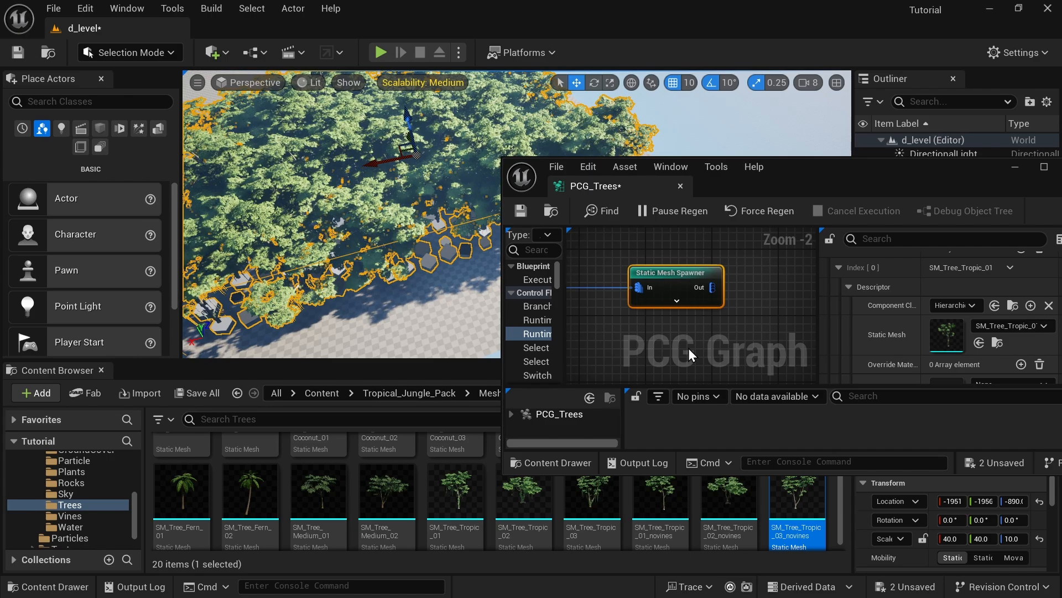
# Turn off the Transform Points debug display and lower the Surface Sampler's Points Per Squared Meter to a value below 0.1.
pyautogui.click(724, 277)
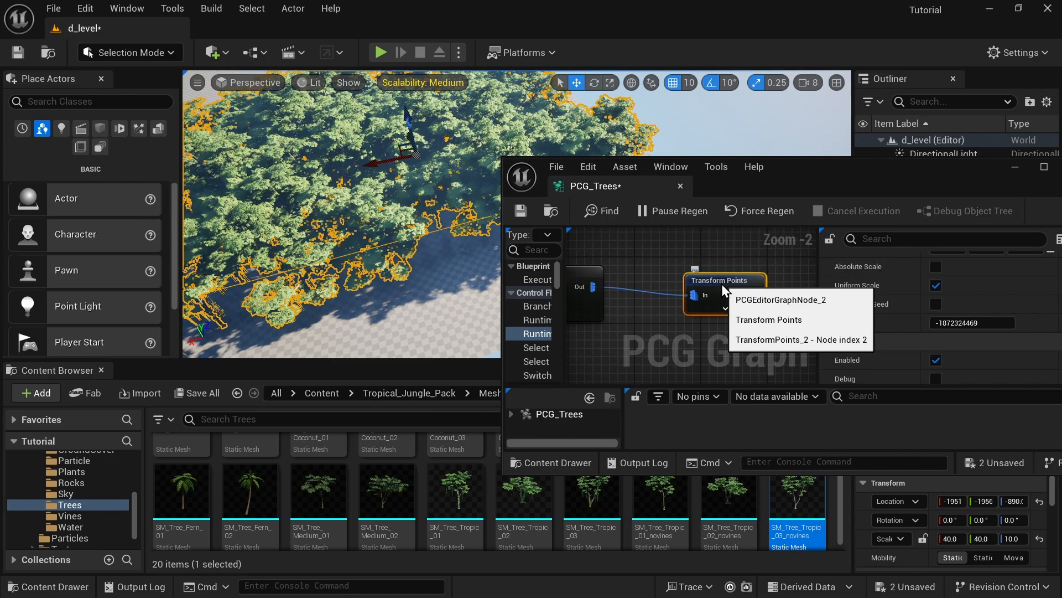
pyautogui.moveTo(712, 327); pyautogui.dragTo(790, 328, button='right')
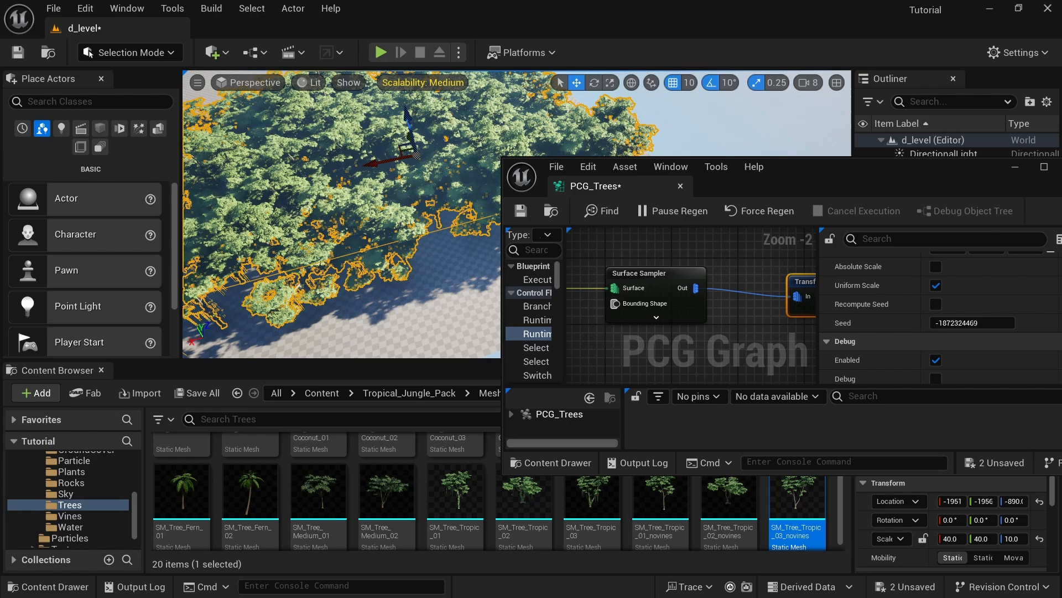
pyautogui.click(636, 272)
pyautogui.scroll(2, 884, 300)
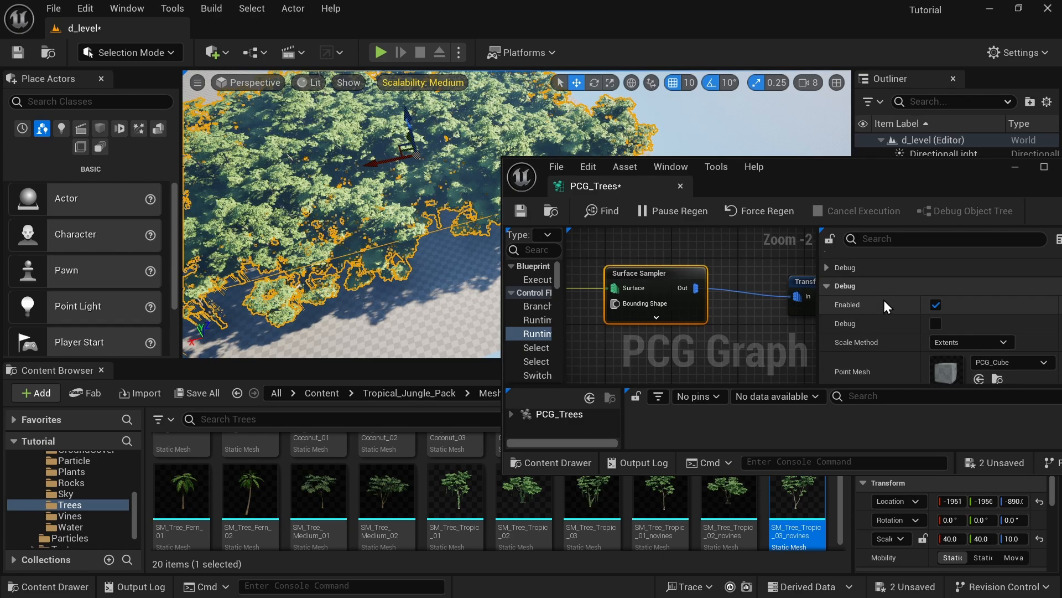
pyautogui.scroll(4, 884, 300)
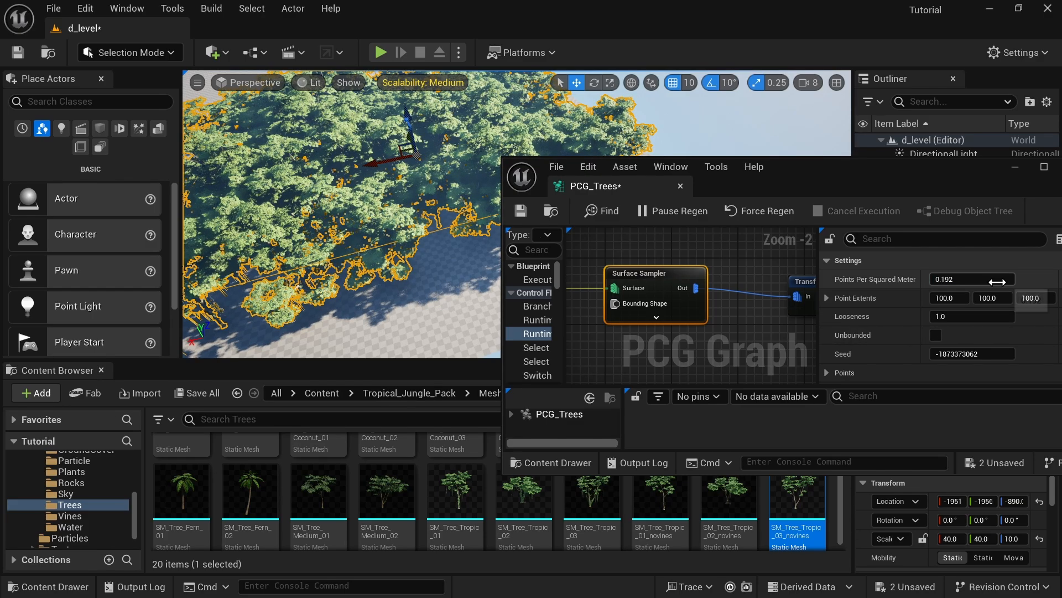
pyautogui.moveTo(993, 282); pyautogui.dragTo(990, 282)
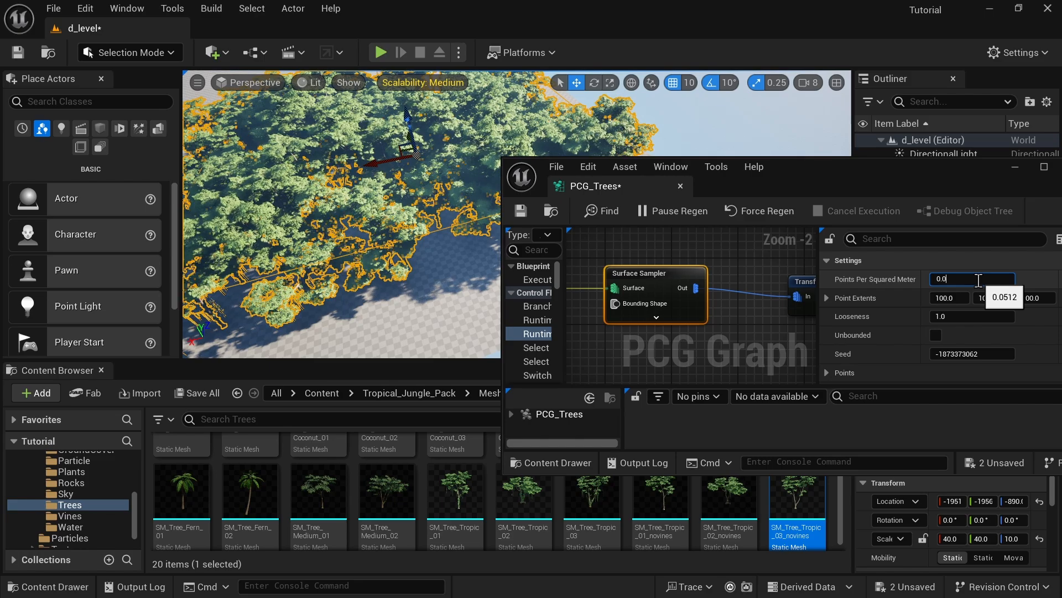
pyautogui.moveTo(978, 280); pyautogui.dragTo(980, 280)
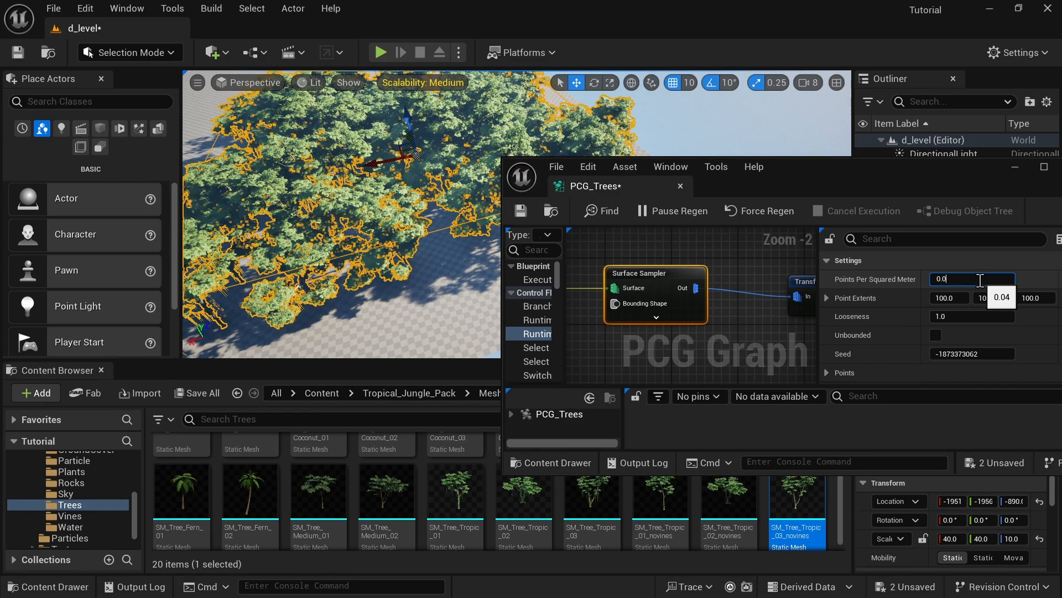
pyautogui.click(771, 266)
# Set the Density Filter's Lower Bound to about 0.534 and Upper Bound to about 0.910, and save the graph.
pyautogui.moveTo(770, 267); pyautogui.dragTo(650, 257, button='right')
pyautogui.click(650, 257)
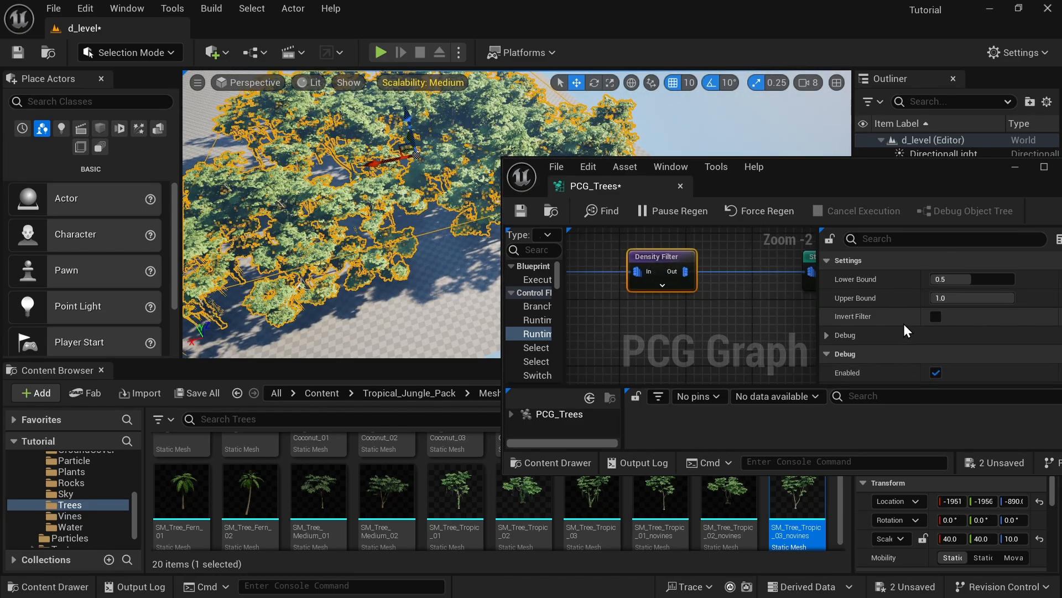
pyautogui.moveTo(972, 298)
pyautogui.mouseDown()
pyautogui.moveTo(989, 283)
pyautogui.moveTo(974, 283)
pyautogui.moveTo(999, 299)
pyautogui.moveTo(971, 298)
pyautogui.moveTo(1010, 299)
pyautogui.moveTo(981, 279)
pyautogui.mouseUp()
pyautogui.moveTo(950, 177); pyautogui.dragTo(807, 193)
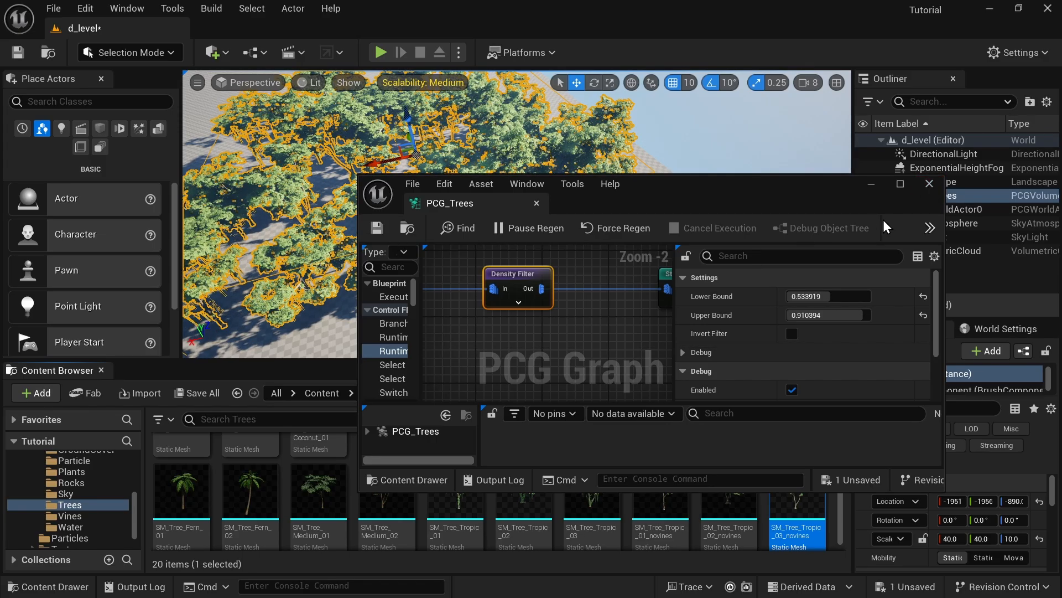
# Close the PCG_Trees graph editor and inspect the scattered trees across the landscape in the level viewport.
pyautogui.click(929, 188)
pyautogui.moveTo(652, 271); pyautogui.dragTo(559, 262, button='right')
pyautogui.press('w')
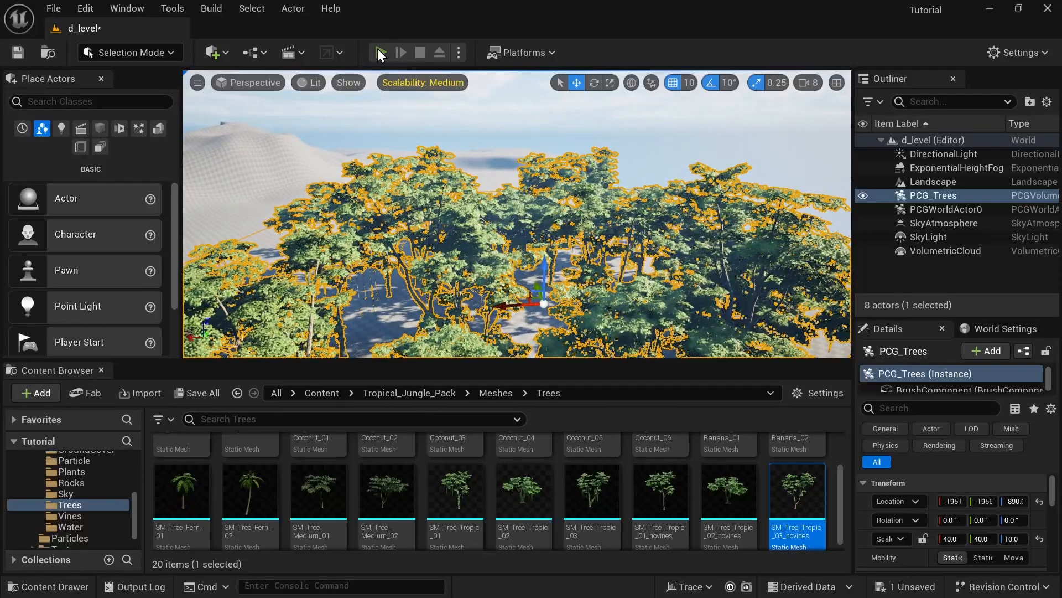
# Play the level in the editor and run the third-person character through the forest to examine the tree placement.
pyautogui.click(381, 52)
pyautogui.click(536, 191)
pyautogui.press('w')
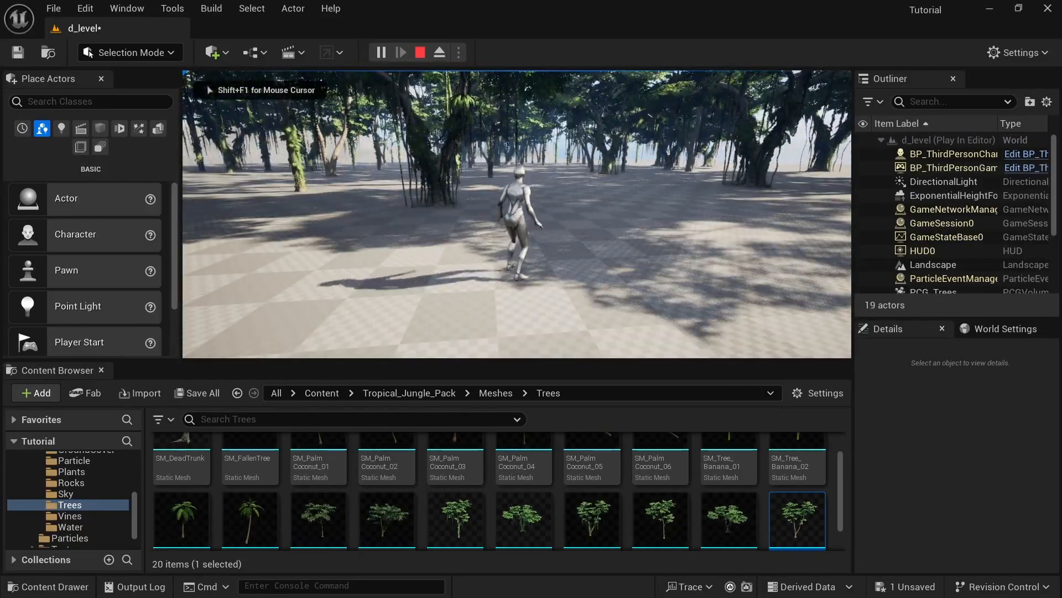
pyautogui.press('w')
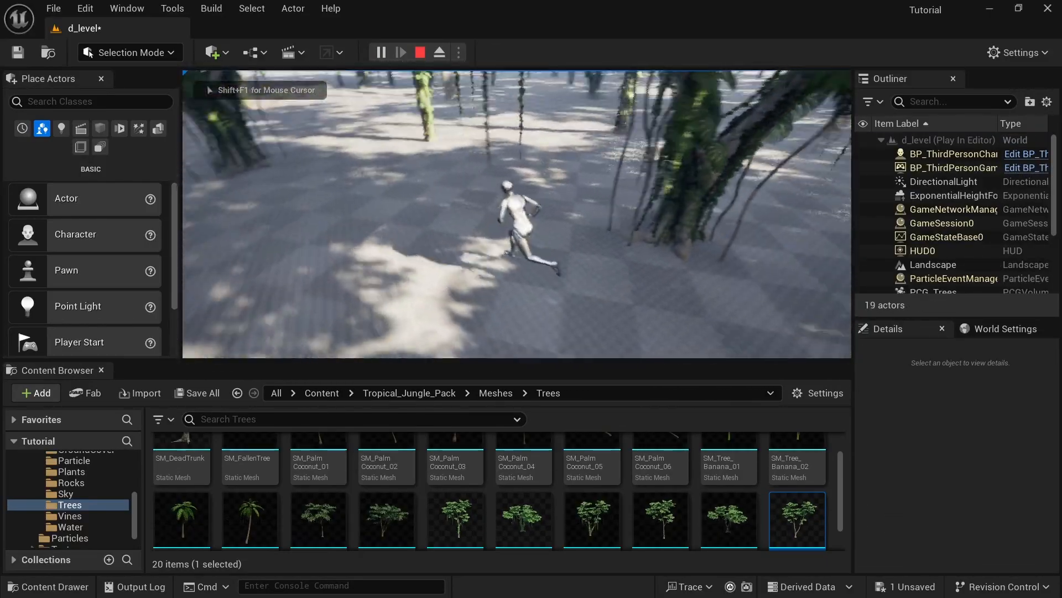
pyautogui.press('w')
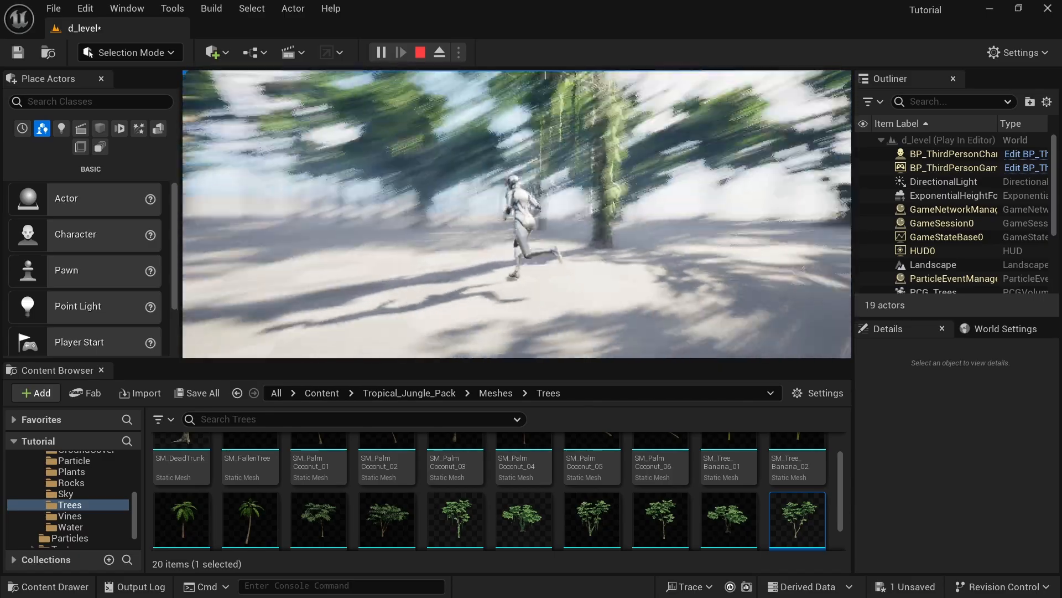
pyautogui.press('w')
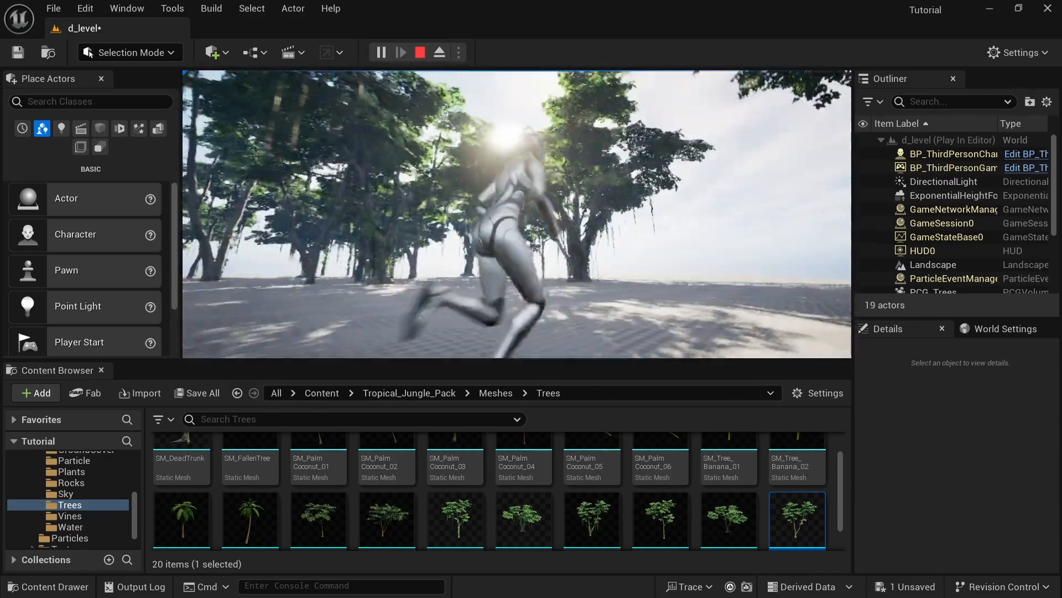
pyautogui.press('w')
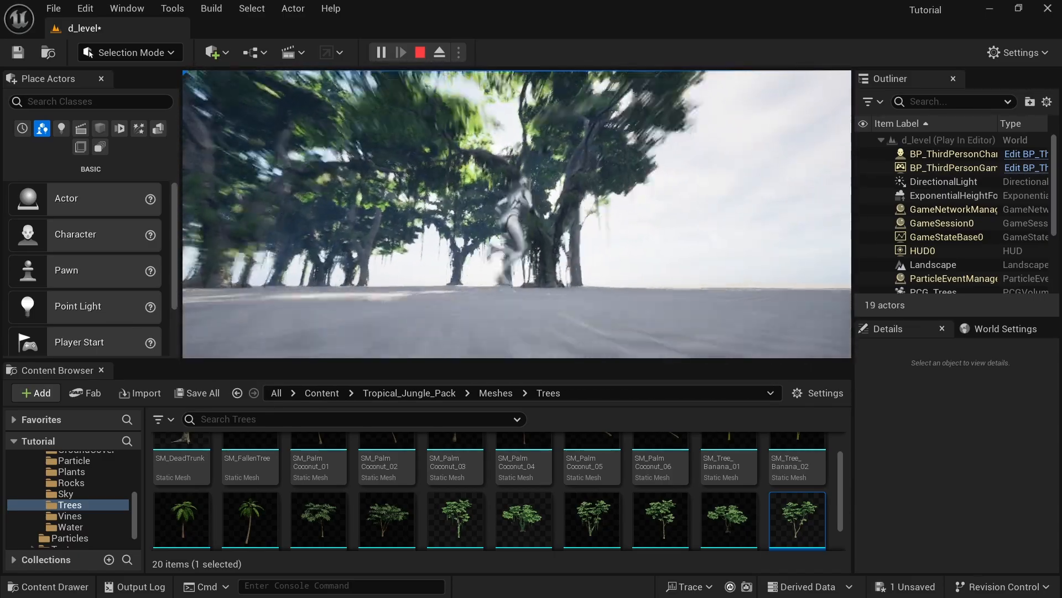
pyautogui.press('w')
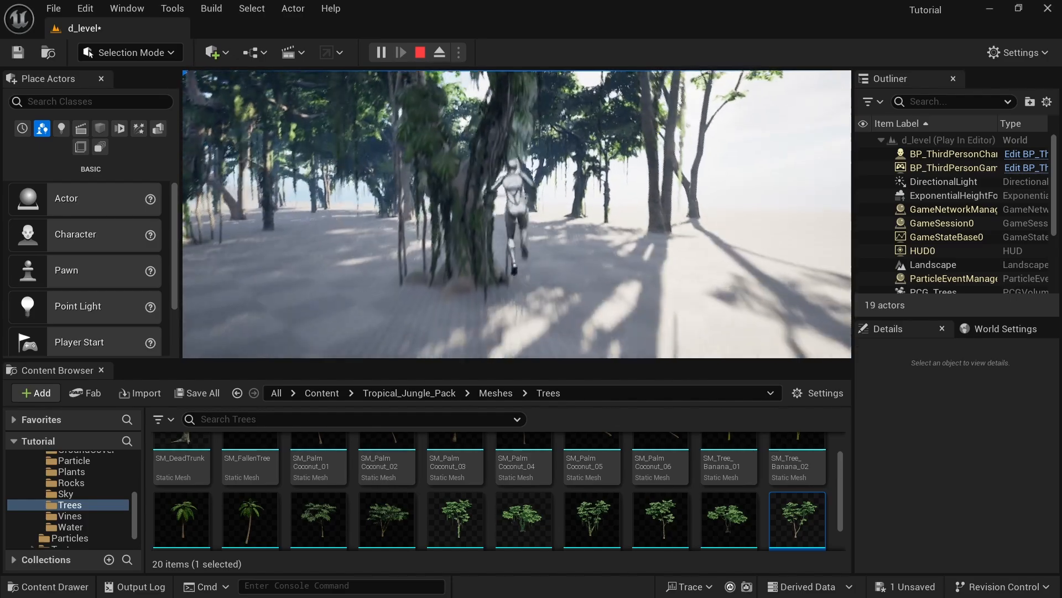
pyautogui.press('w')
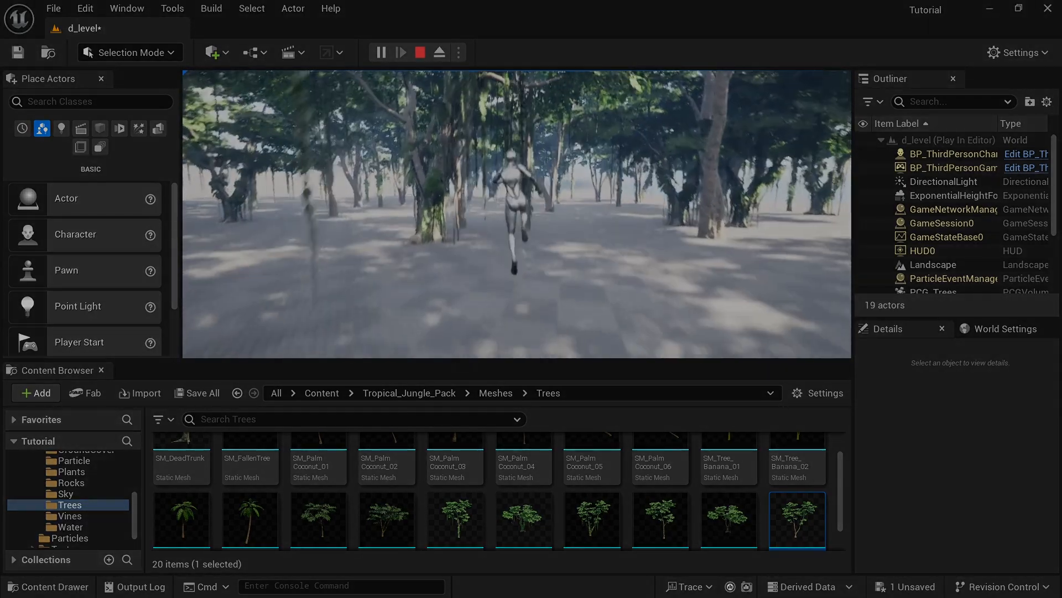
pyautogui.press('w')
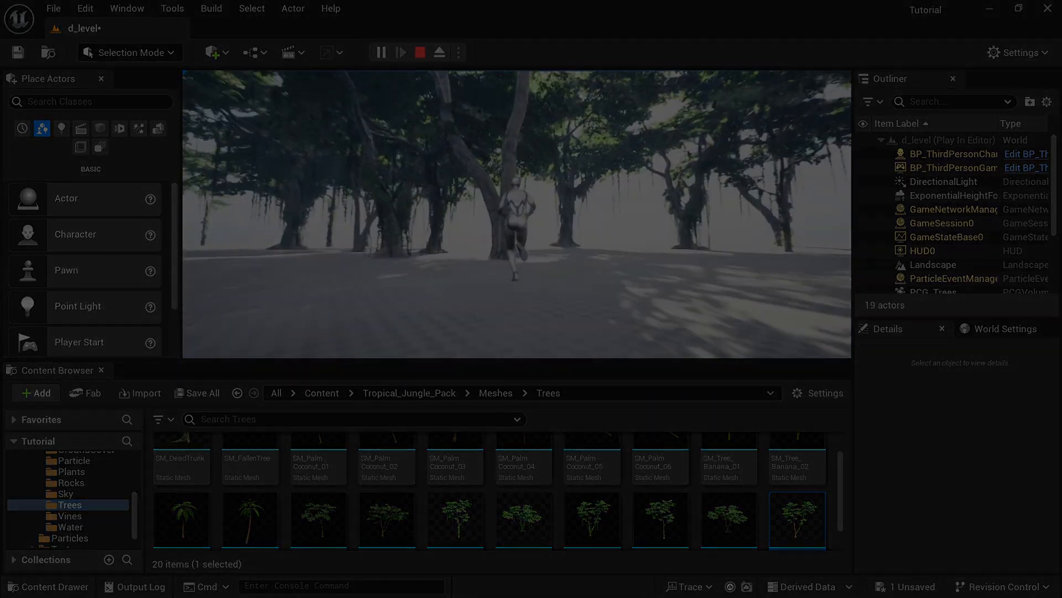